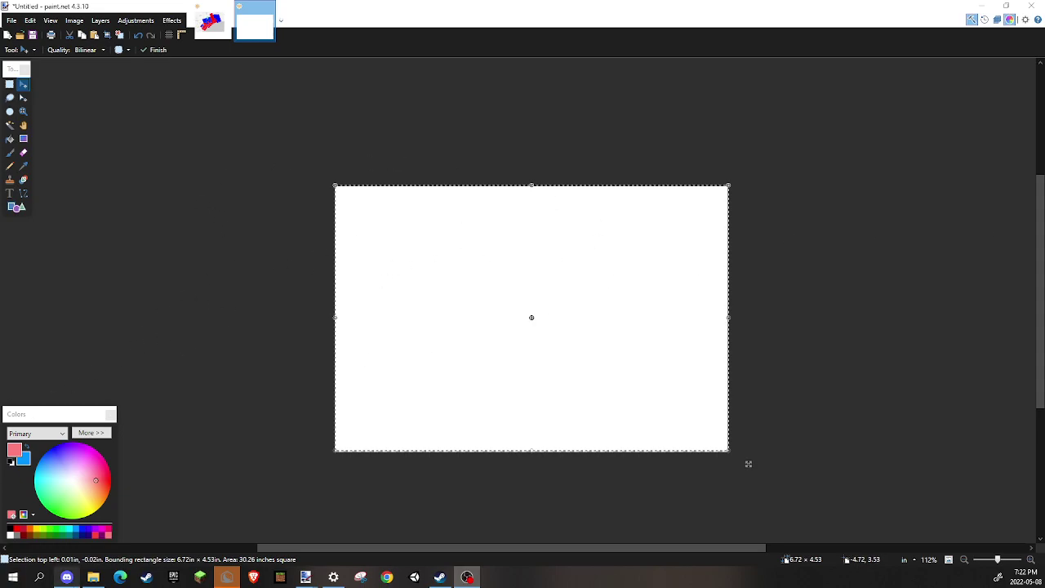
- In Discord's #maps channel, scroll the pinned messages down to the blank world map post
left_click(69, 582)
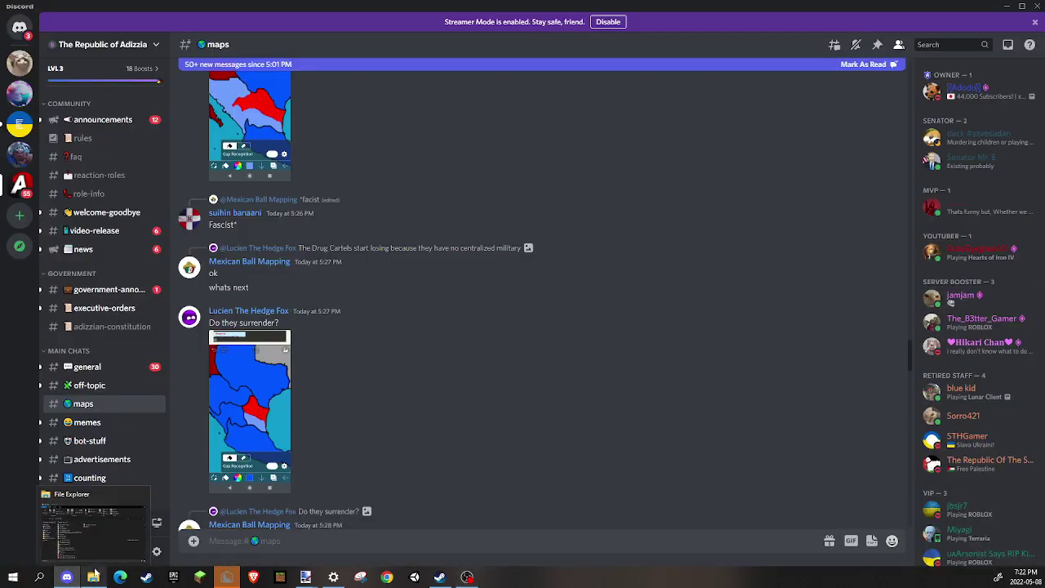
left_click(17, 130)
left_click(20, 185)
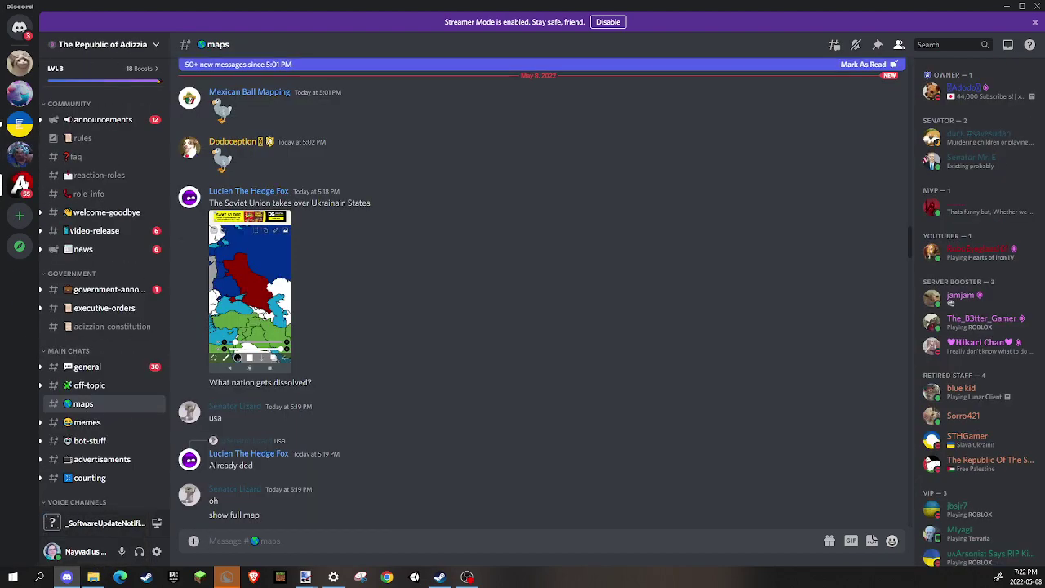
left_click(876, 46)
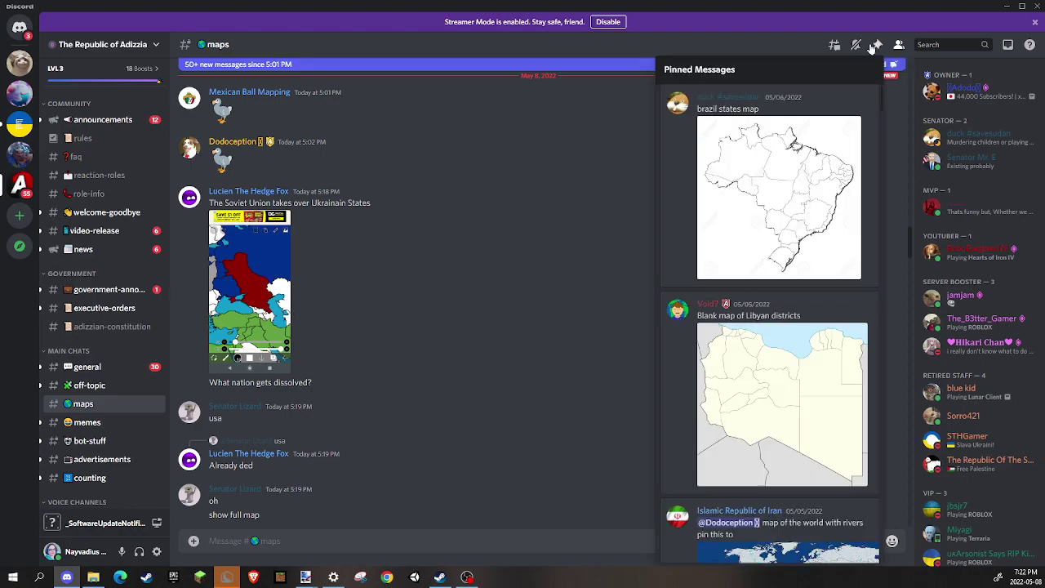
scroll(748, 291, "down", 20)
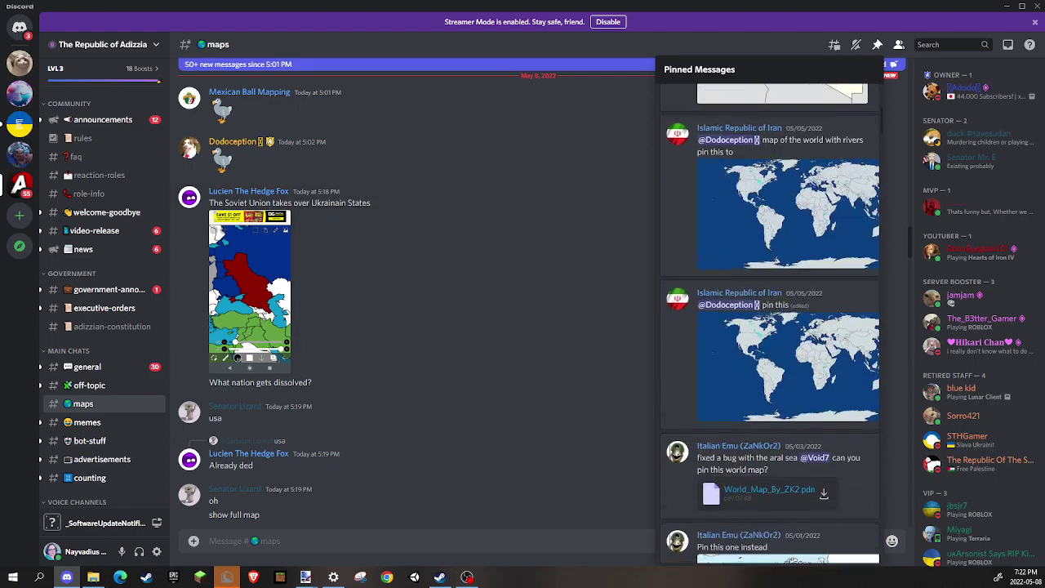
scroll(760, 353, "down", 1)
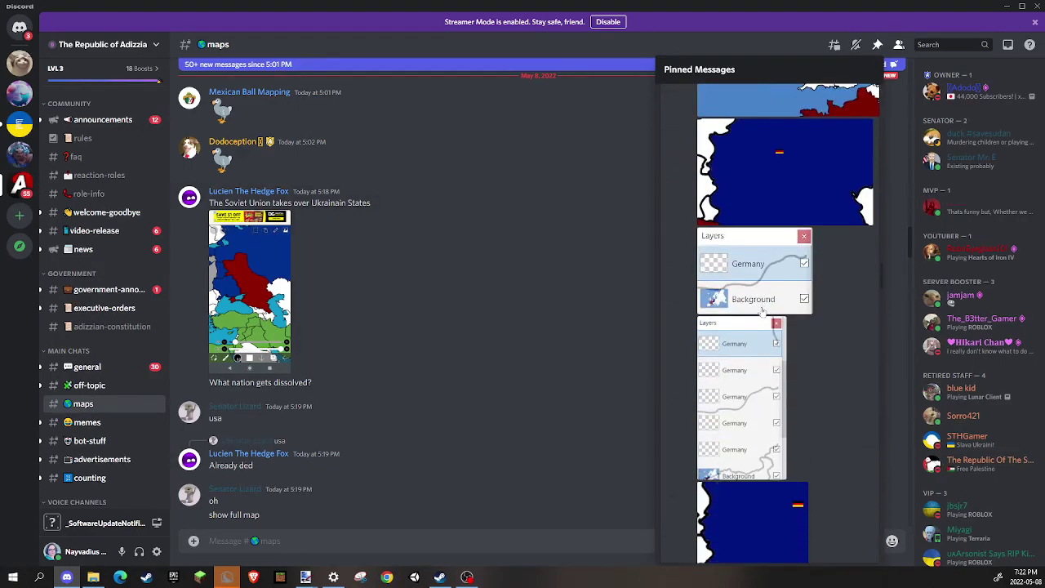
scroll(815, 410, "down", 10)
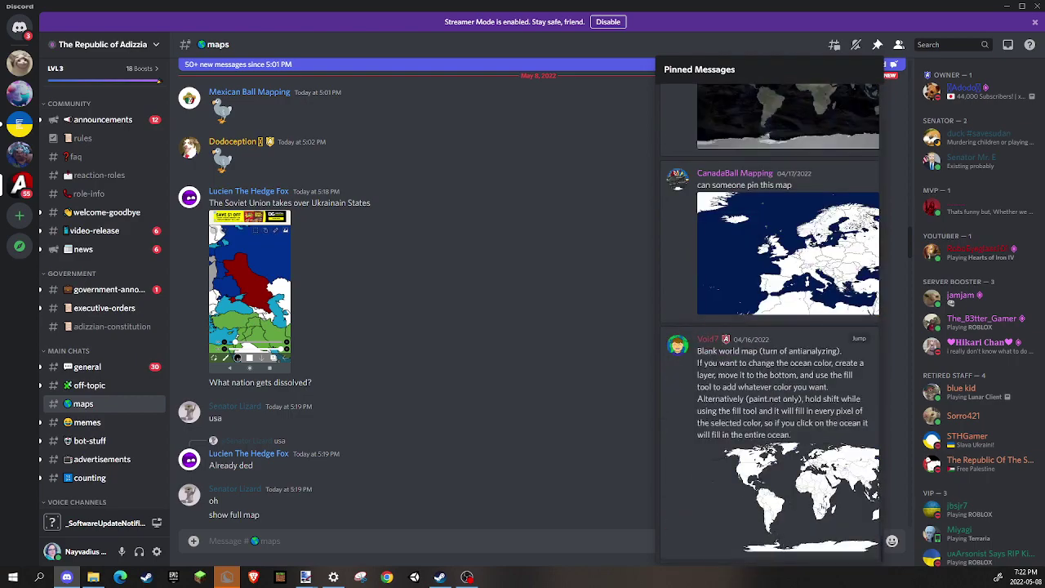
- Copy the full-size blank world map image and return to paint.net's Untitled canvas
left_click(751, 487)
right_click(592, 364)
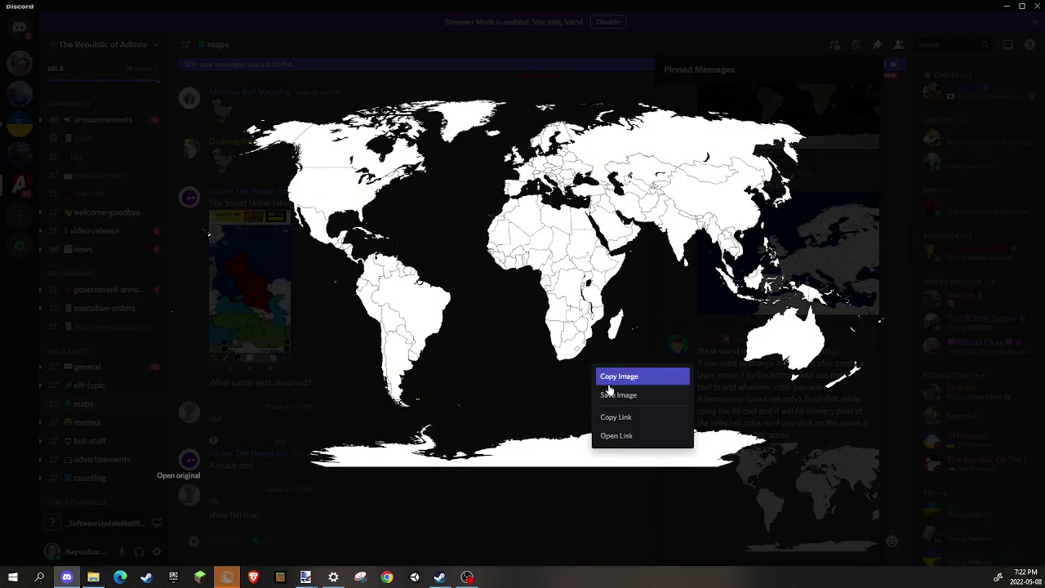
left_click(612, 381)
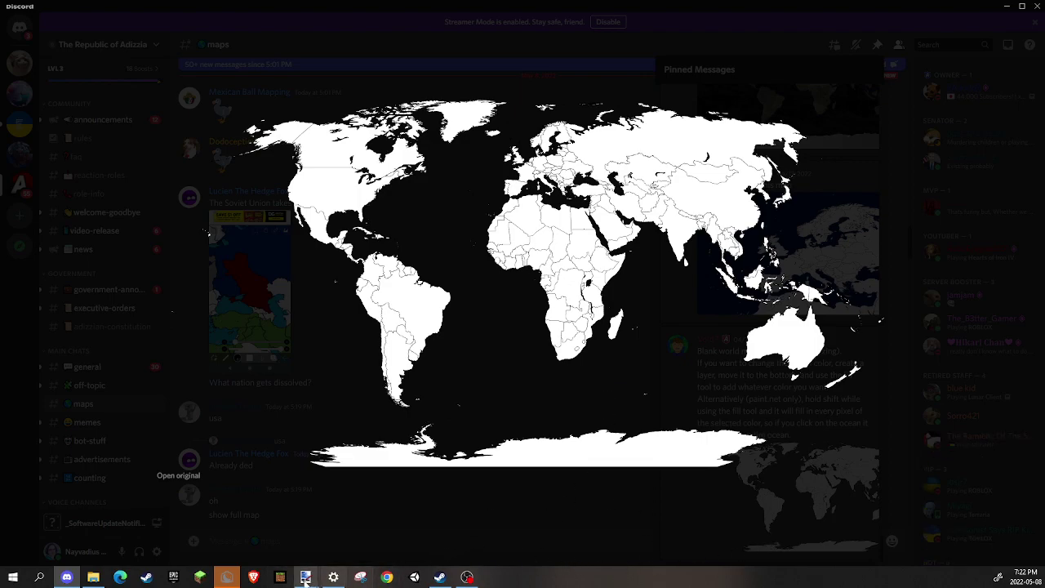
mouse_move(306, 577)
left_click(338, 547)
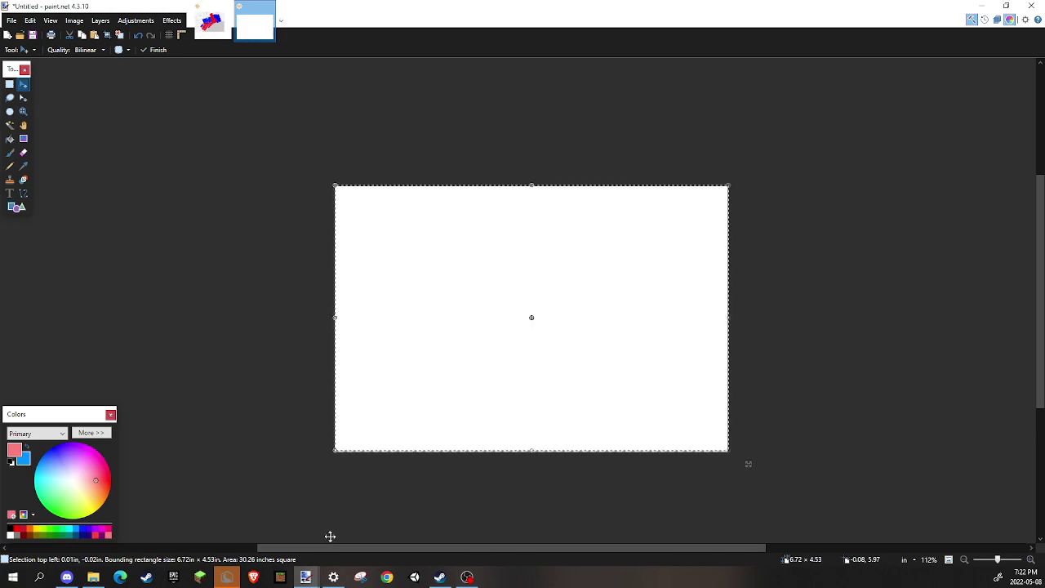
- Paste the world map, expanding the canvas to 72.92 × 36.73 inches so it fits
key("ctrl+v")
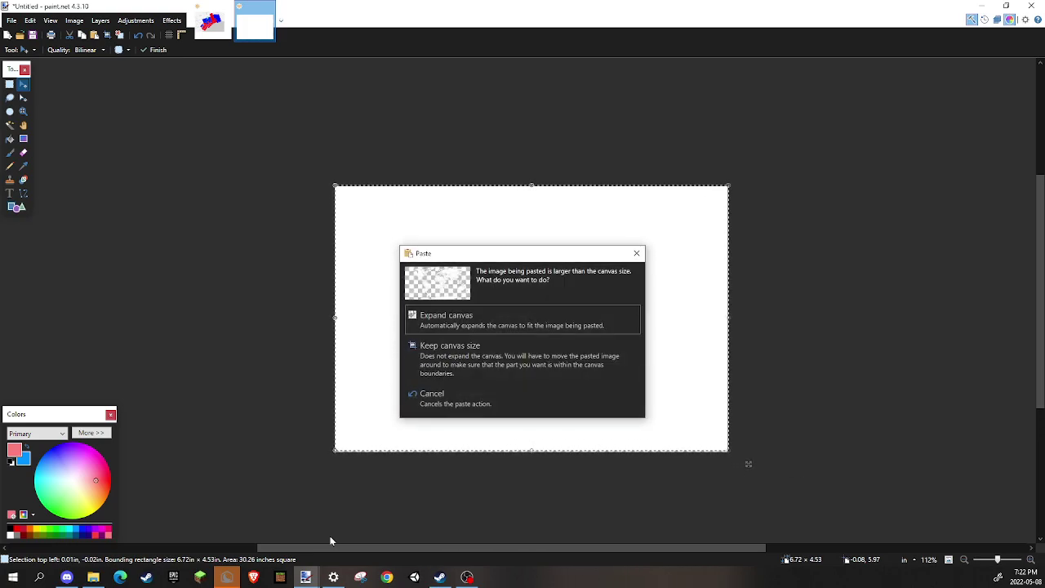
left_click(516, 319)
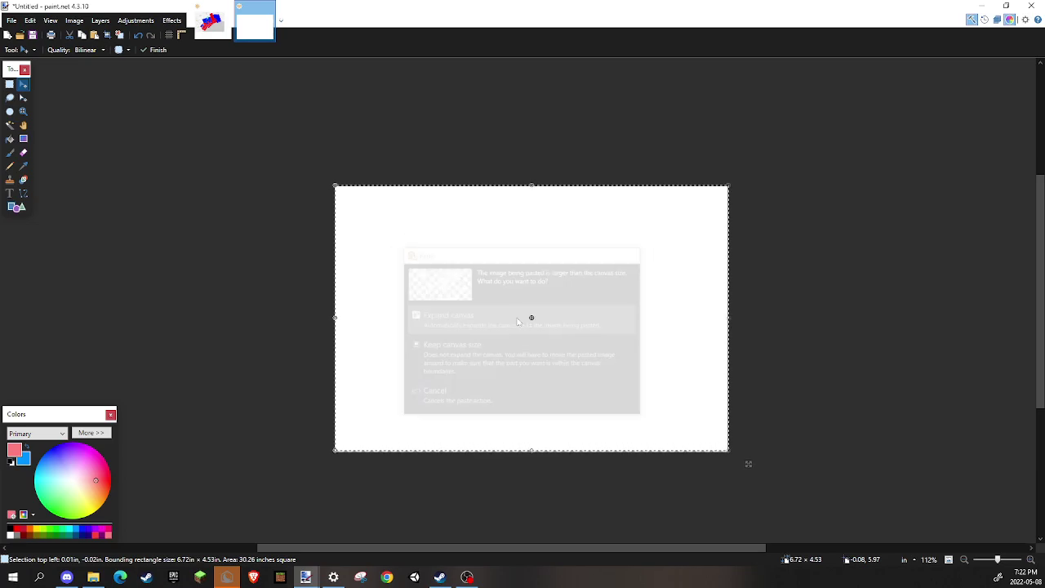
scroll(516, 318, "down", 5)
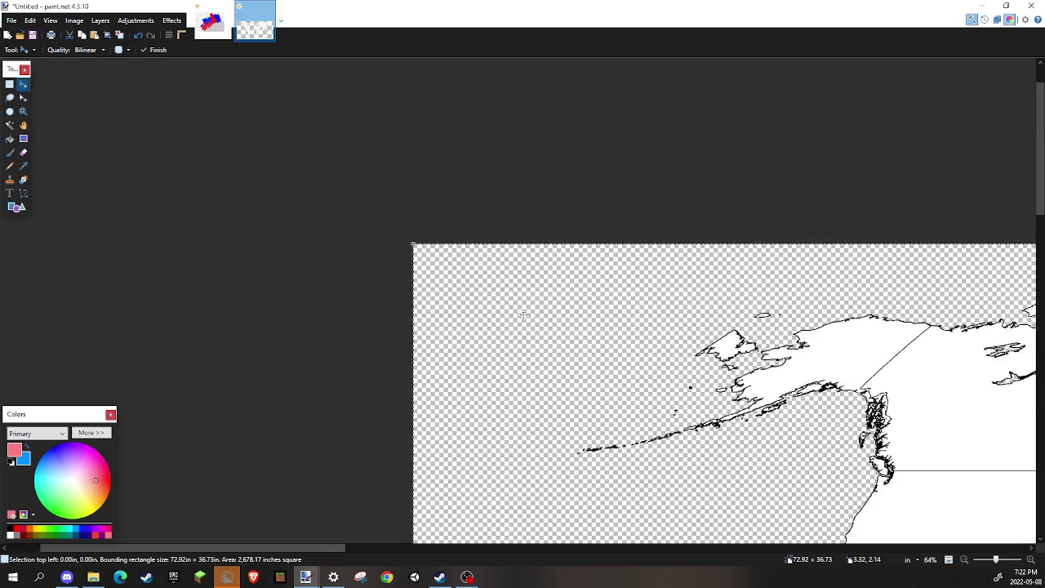
scroll(617, 424, "down", 2)
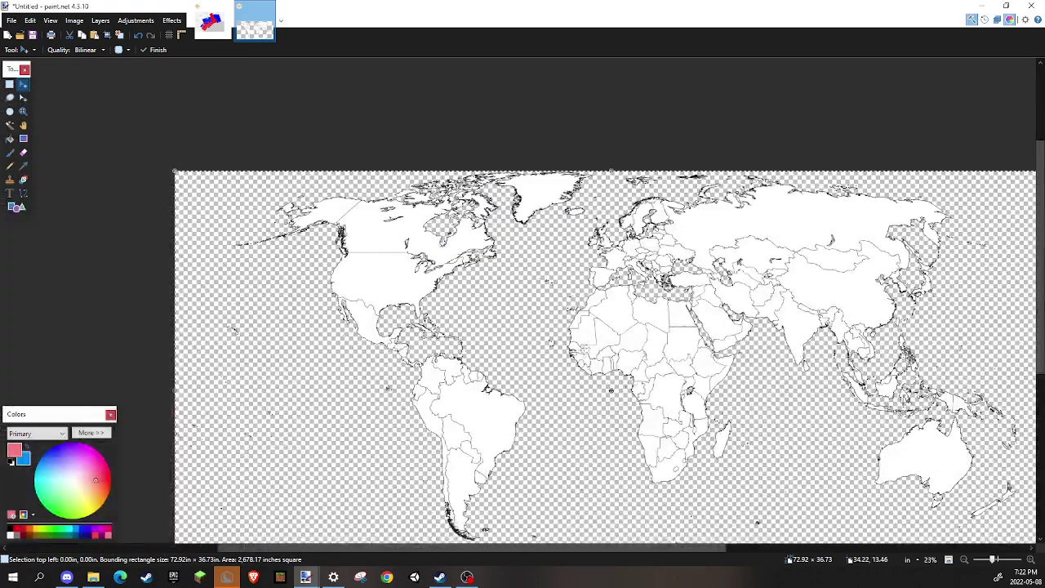
- Undo the pink and deeper-pink ocean fills, leaving the ocean transparent, and restore default colours
left_click(10, 139)
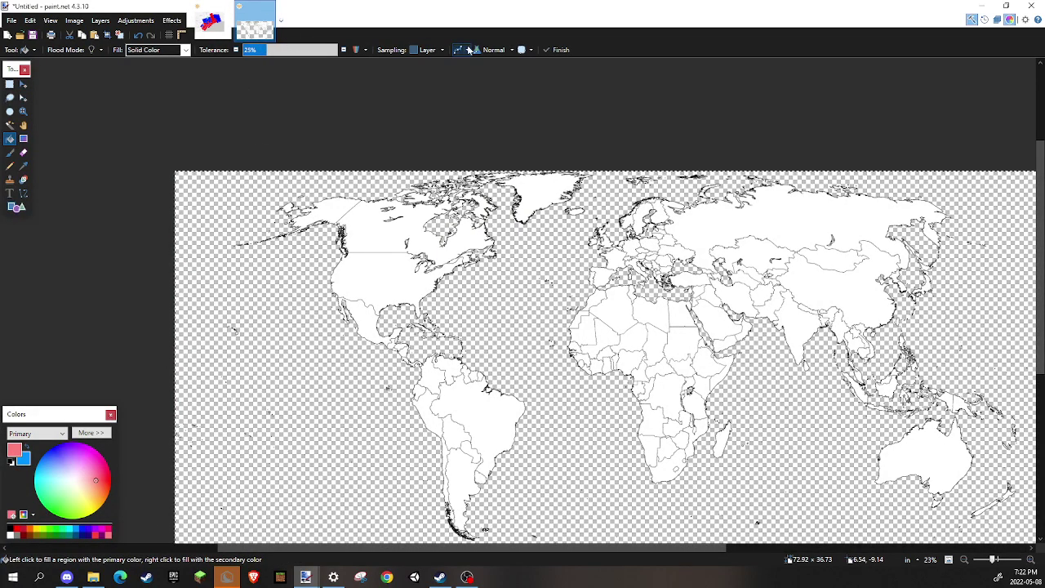
left_click(516, 317)
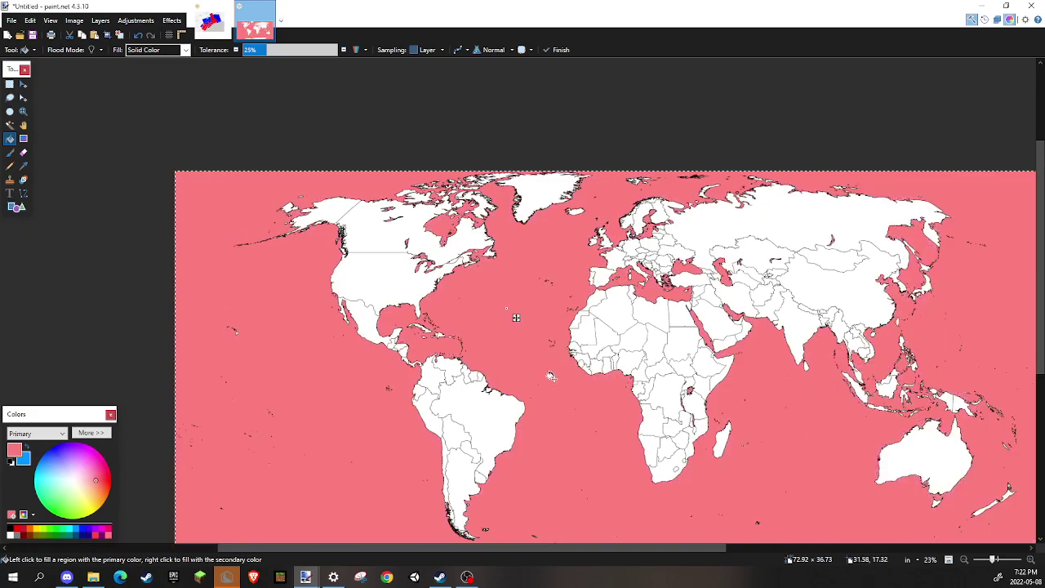
key("ctrl+z")
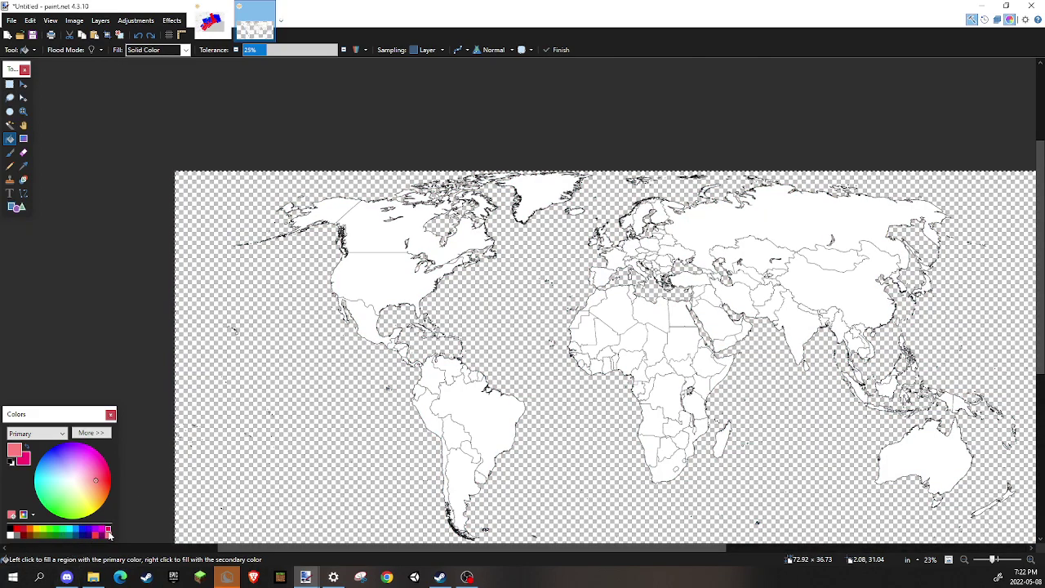
left_click(516, 308)
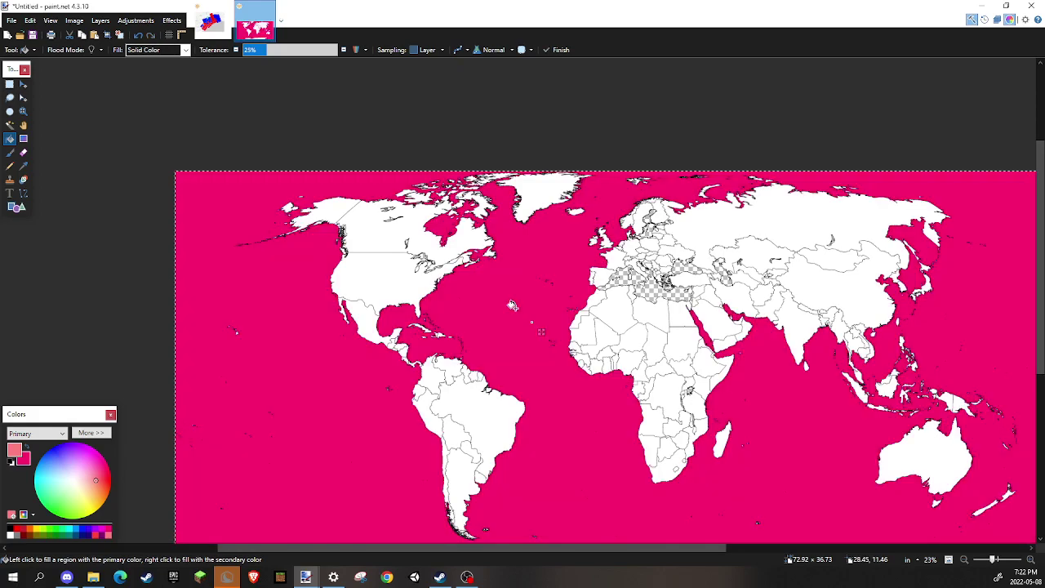
key("ctrl+z")
left_click(11, 462)
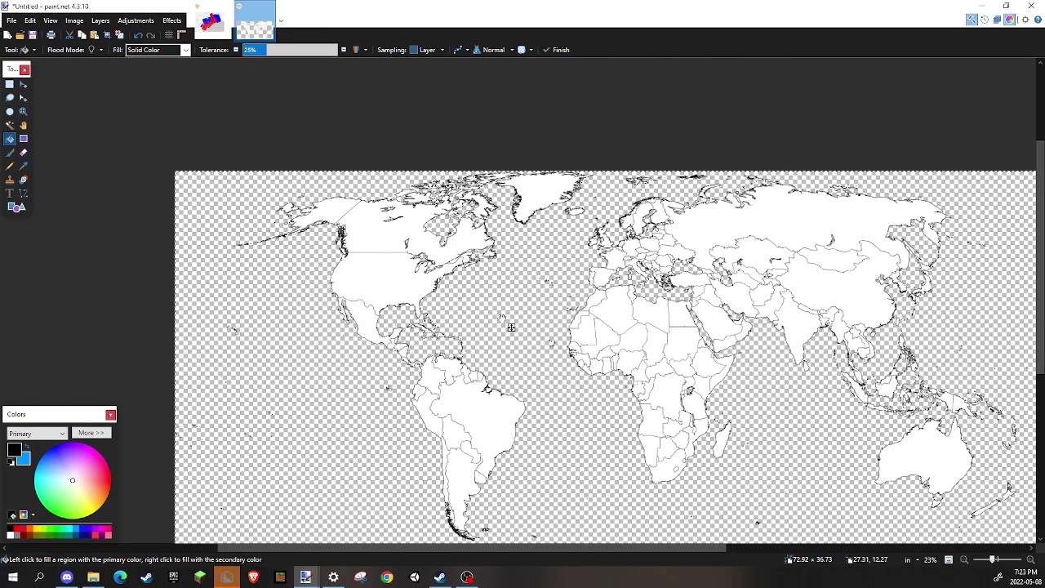
right_click(511, 327)
scroll(653, 282, "up", 4)
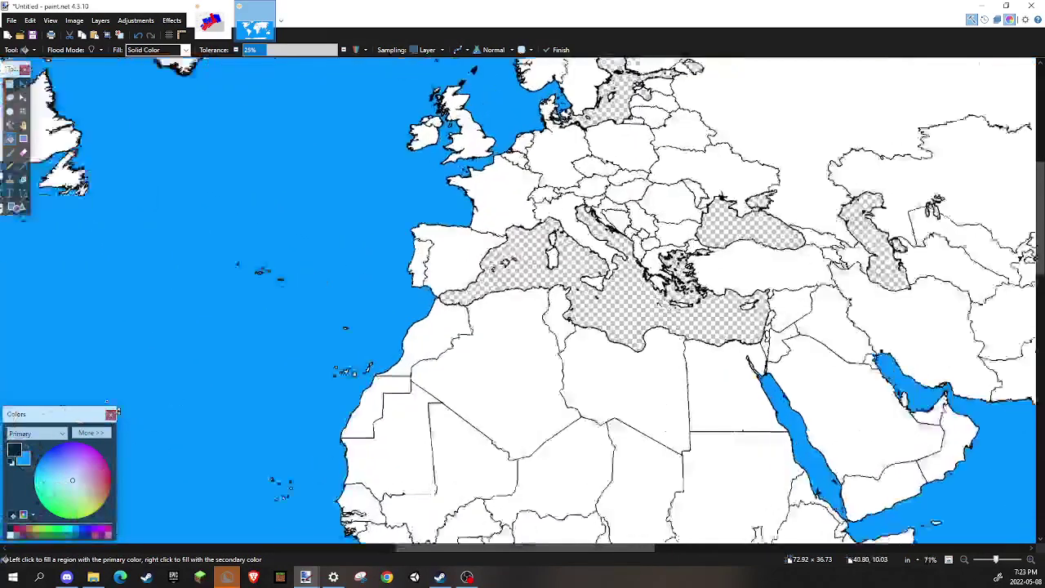
scroll(626, 310, "up", 2)
right_click(636, 315)
key("ctrl+z")
key("ctrl+z")
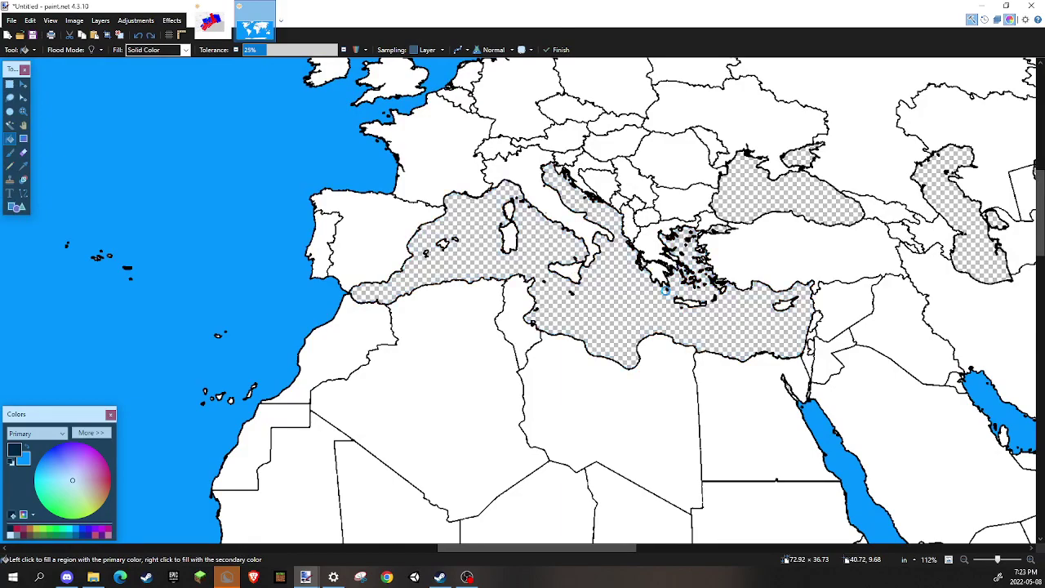
scroll(636, 315, "down", 3)
scroll(636, 315, "down", 3)
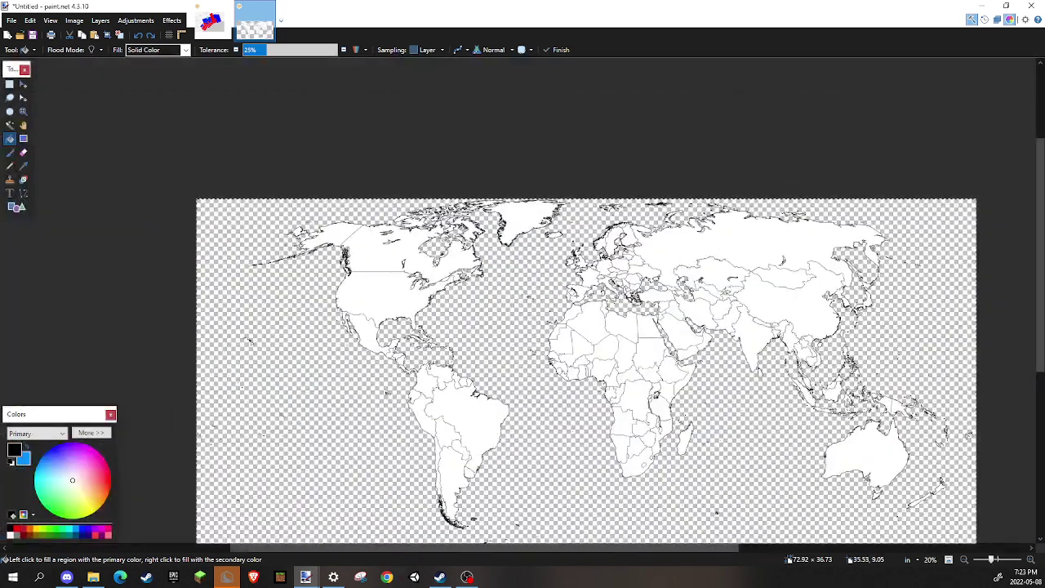
right_click(528, 283)
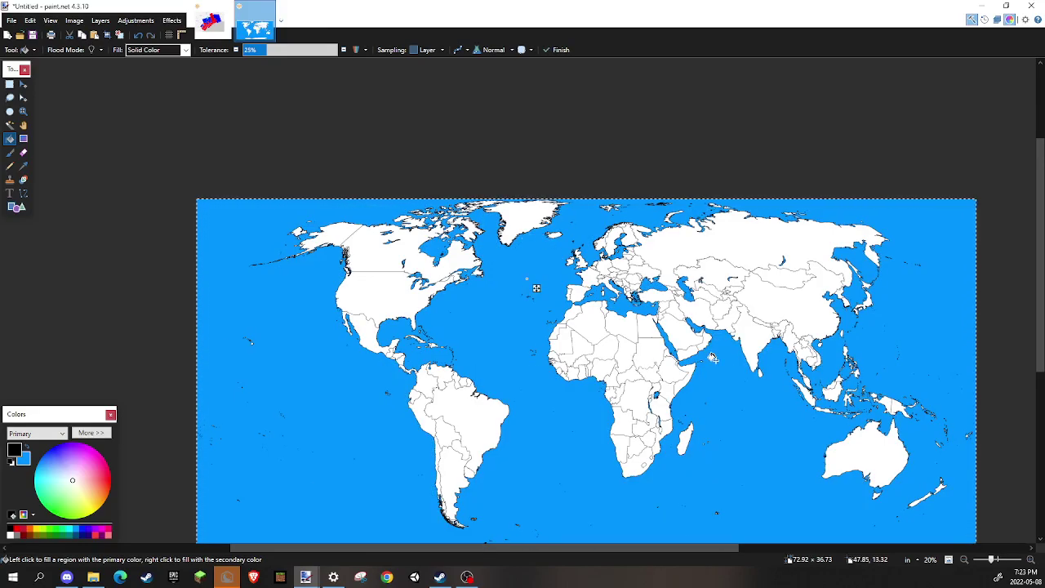
scroll(702, 282, "up", 5)
scroll(733, 278, "right", 8)
scroll(732, 278, "up", 2)
scroll(718, 294, "down", 3)
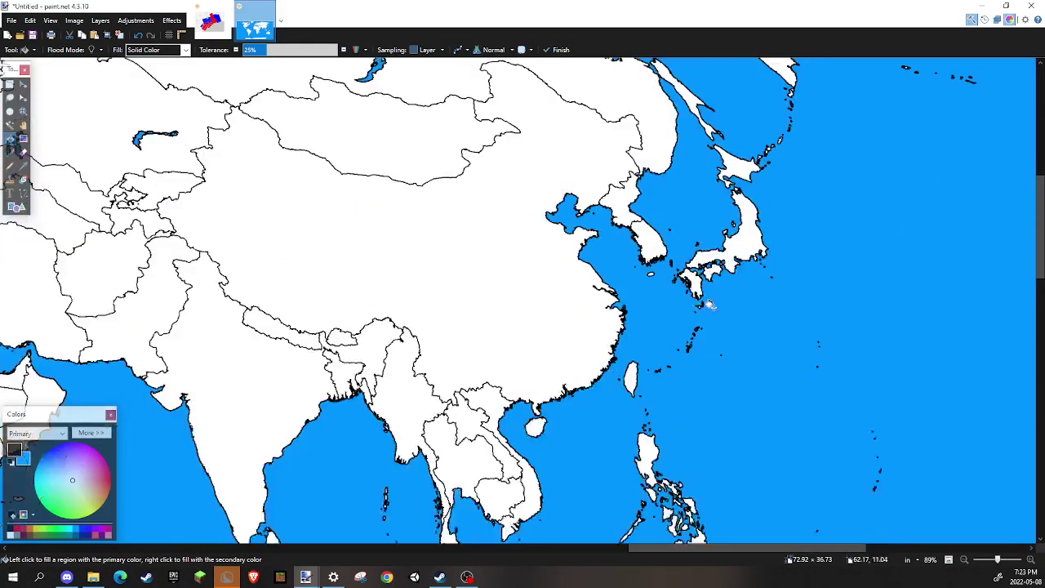
scroll(583, 287, "up", 3)
scroll(569, 289, "down", 6)
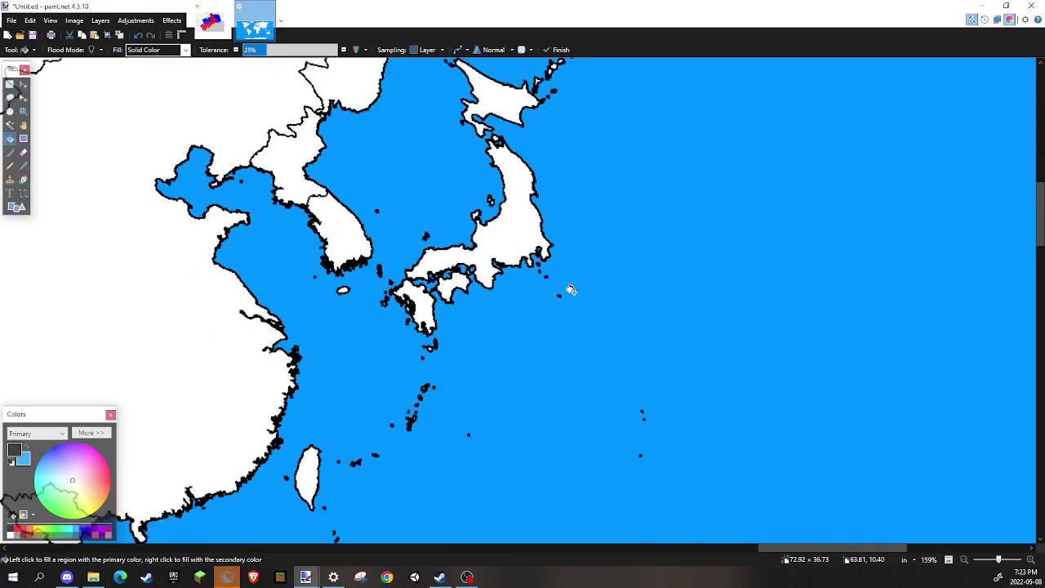
scroll(490, 327, "up", 3)
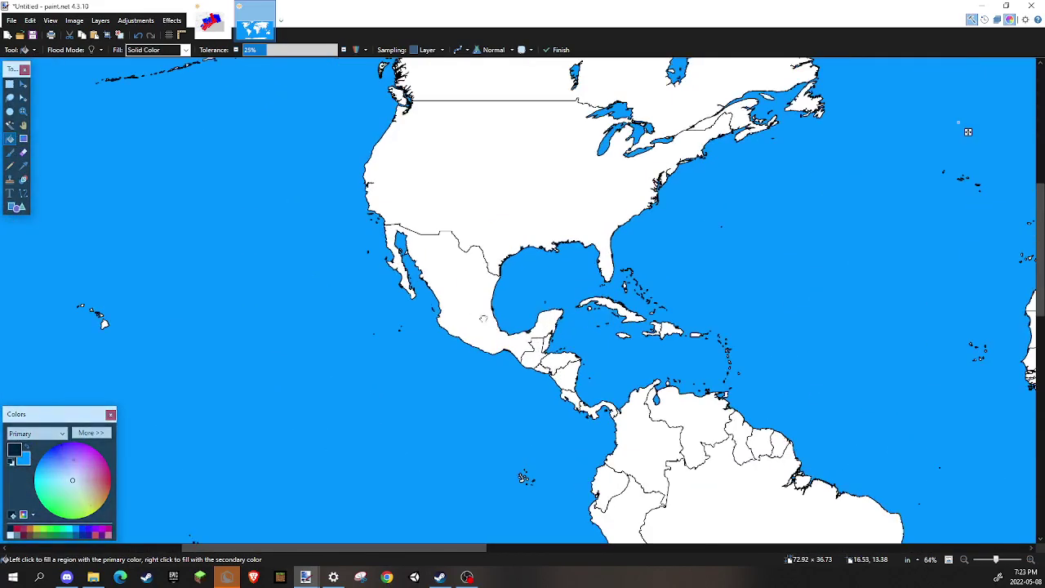
left_click(490, 327)
key("ctrl+z")
scroll(490, 327, "down", 4)
scroll(490, 327, "down", 2)
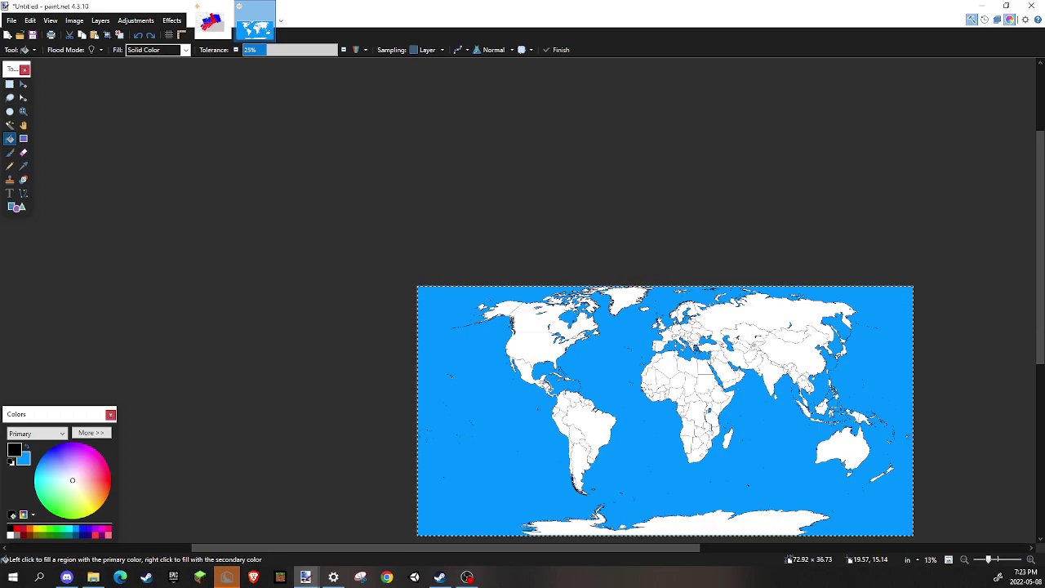
scroll(594, 356, "down", 1)
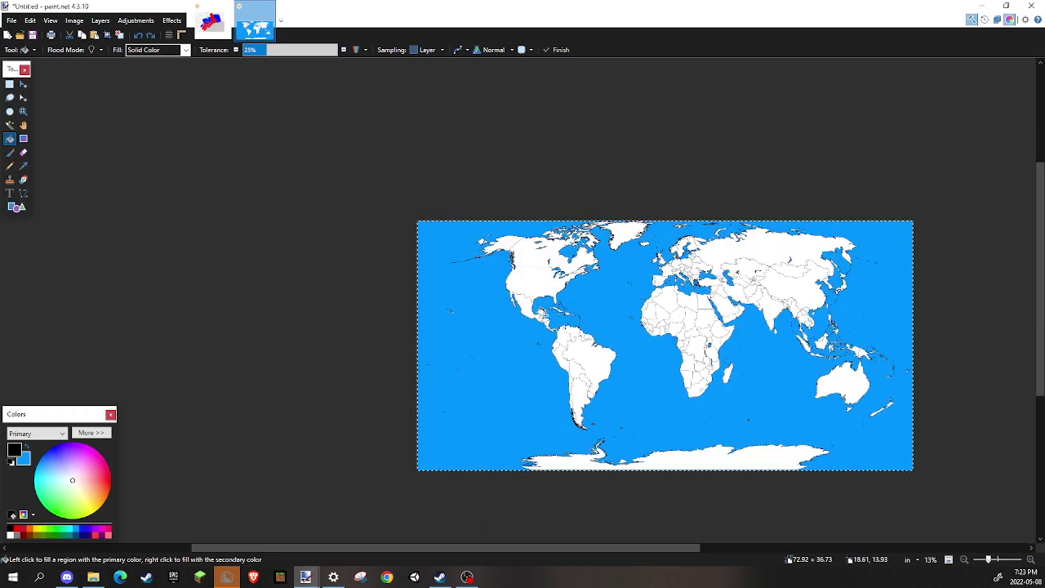
scroll(758, 404, "up", 2)
- Undo a black test brush stroke in the Sahara and make red the primary colour
left_click(10, 152)
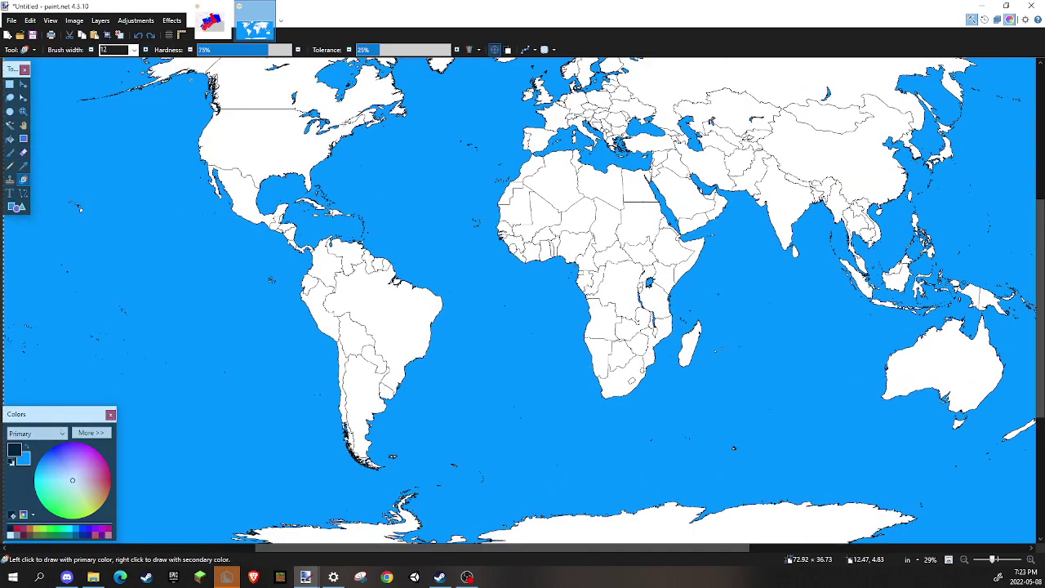
scroll(597, 159, "up", 4)
left_click_drag(549, 194, 555, 189)
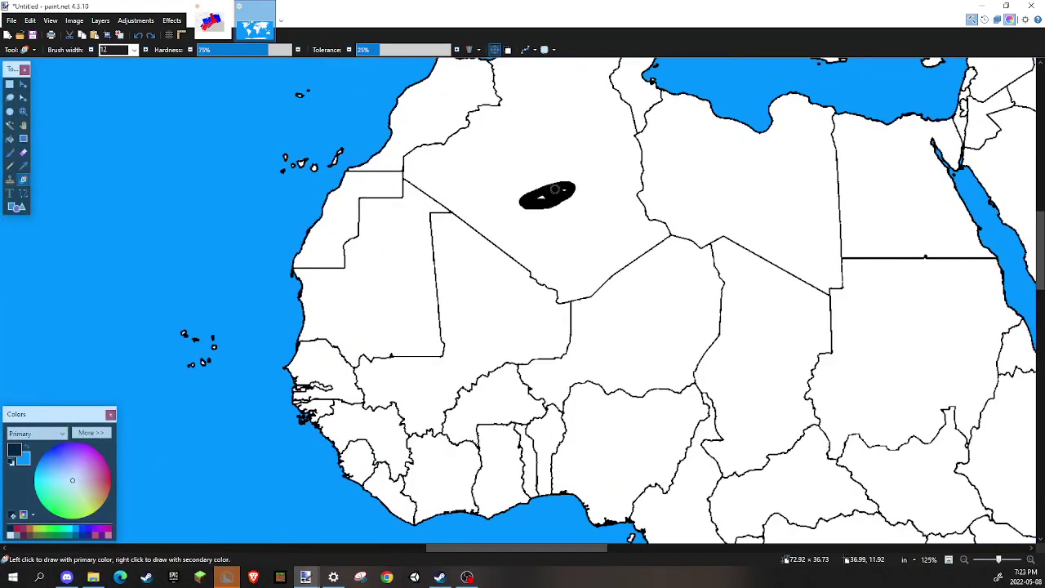
key("ctrl+z")
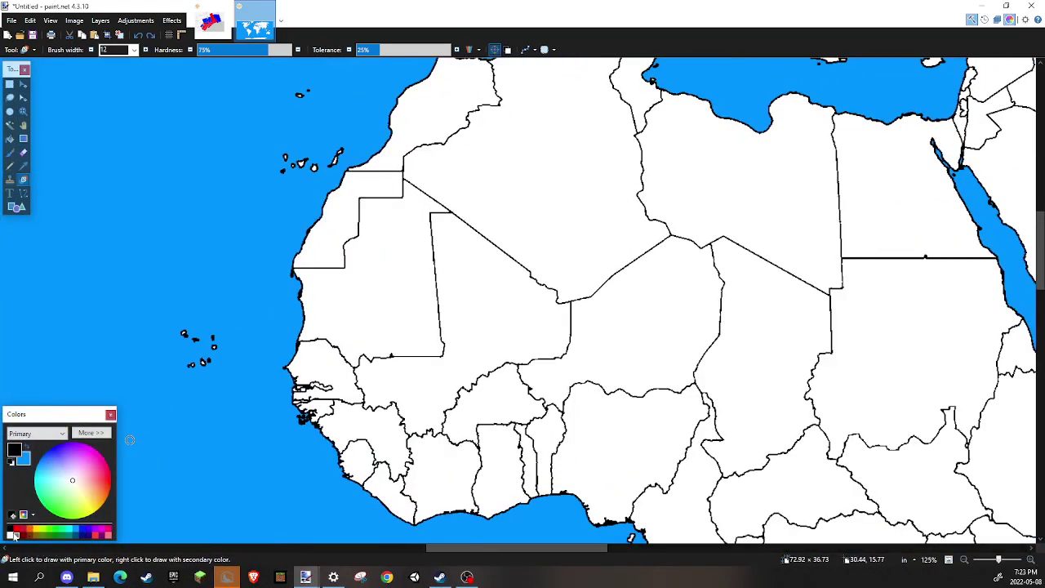
left_click(17, 532)
- Select the Recolor tool and raise its brush hardness to 100%
scroll(272, 417, "down", 5)
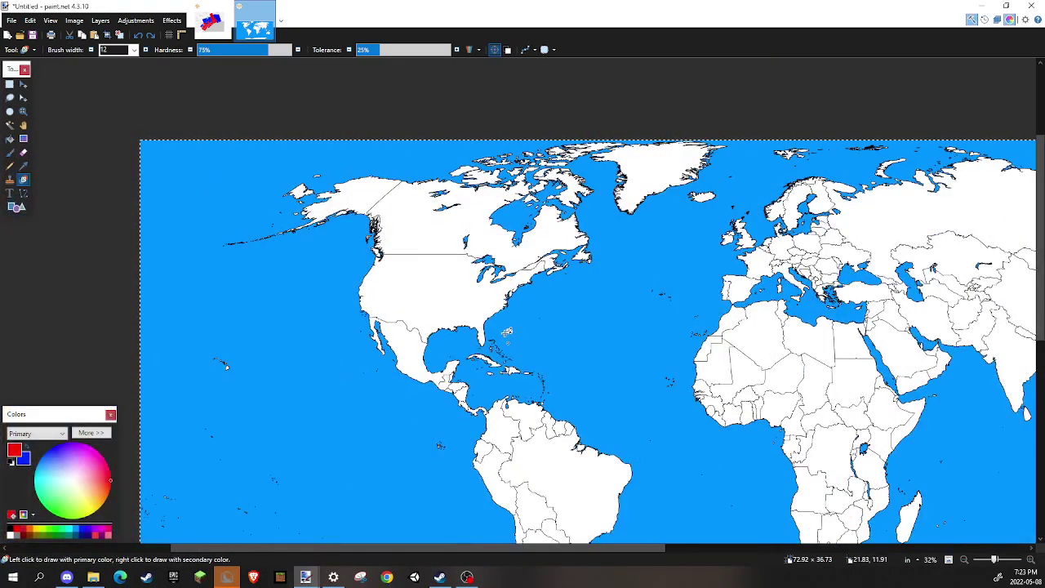
left_click(10, 139)
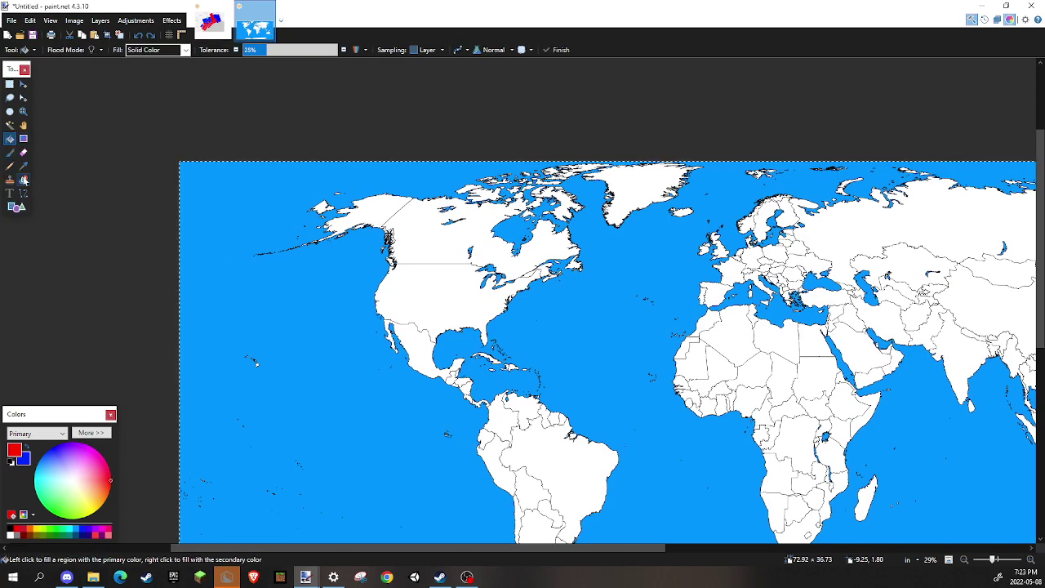
left_click(24, 180)
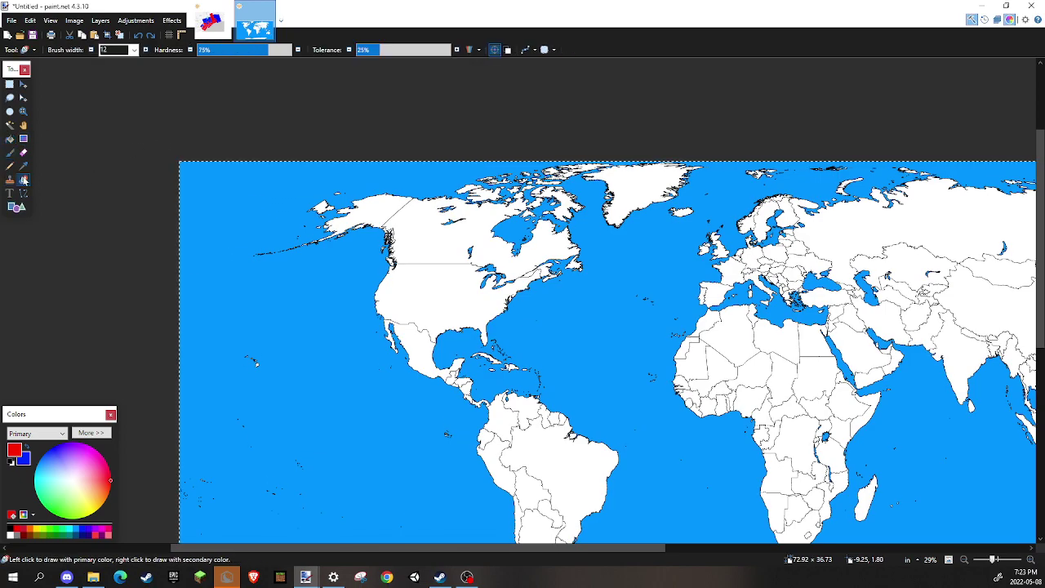
left_click_drag(269, 50, 305, 56)
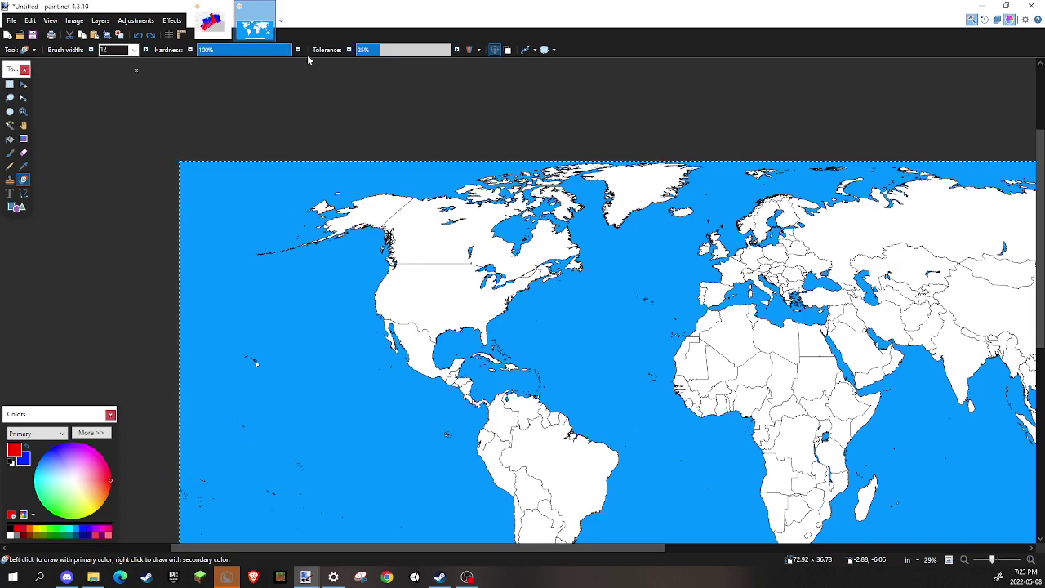
scroll(422, 285, "up", 3)
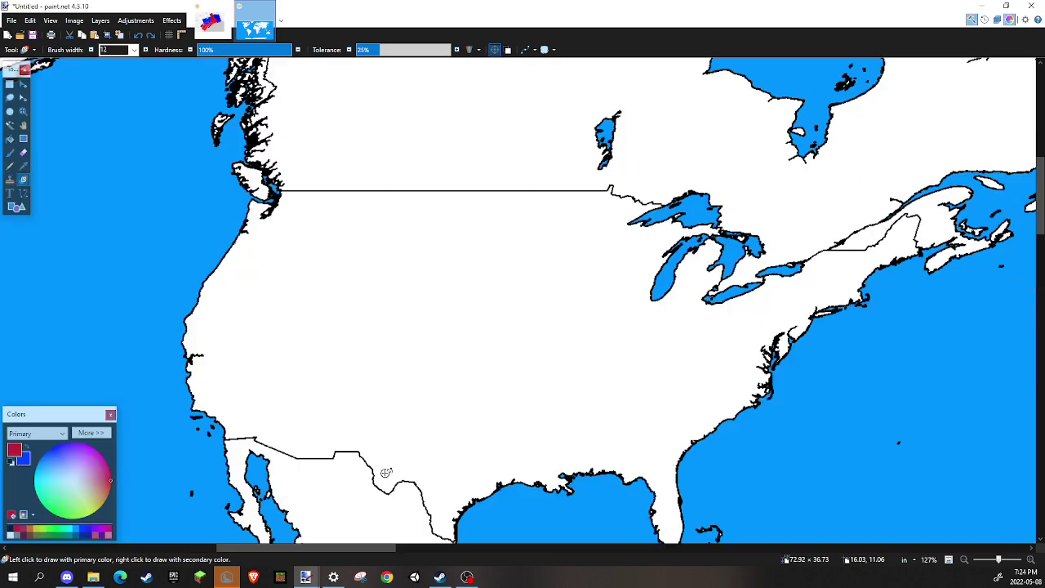
- Fill Mexico red and Guatemala with the blue secondary colour using the Paint Bucket
left_click(10, 139)
scroll(385, 354, "down", 5)
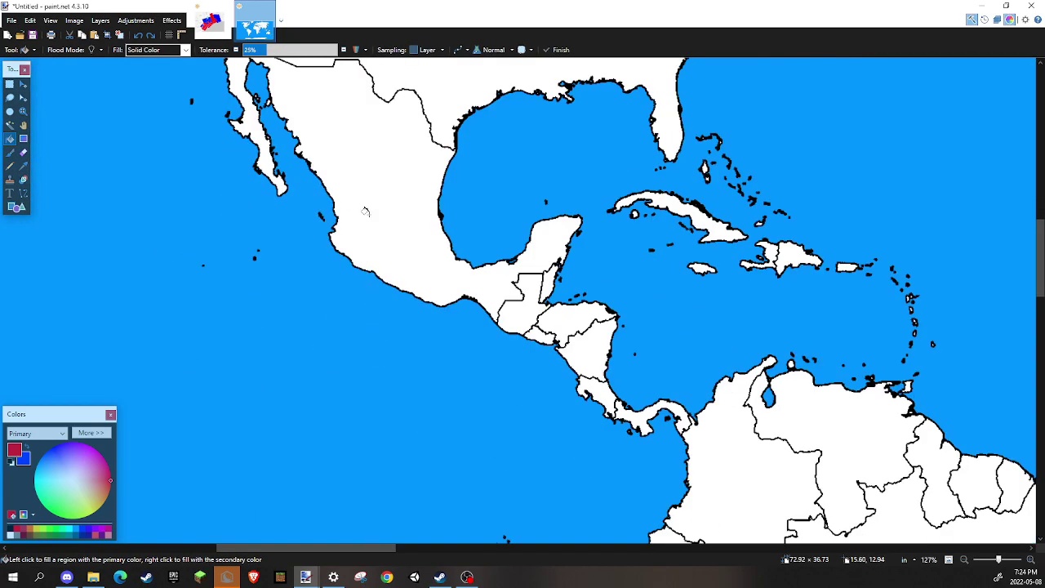
left_click(385, 225)
right_click(524, 310)
- Brush pink across Guatemala's northern part, undoing the extra strokes over its middle and lower left
key("b")
scroll(443, 351, "up", 5)
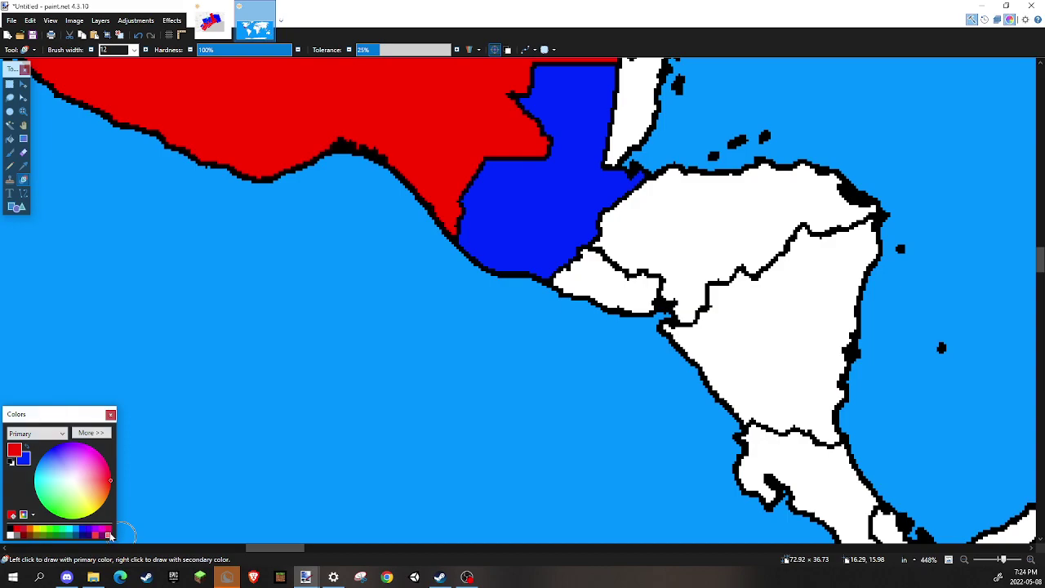
left_click(95, 480)
scroll(555, 217, "up", 3)
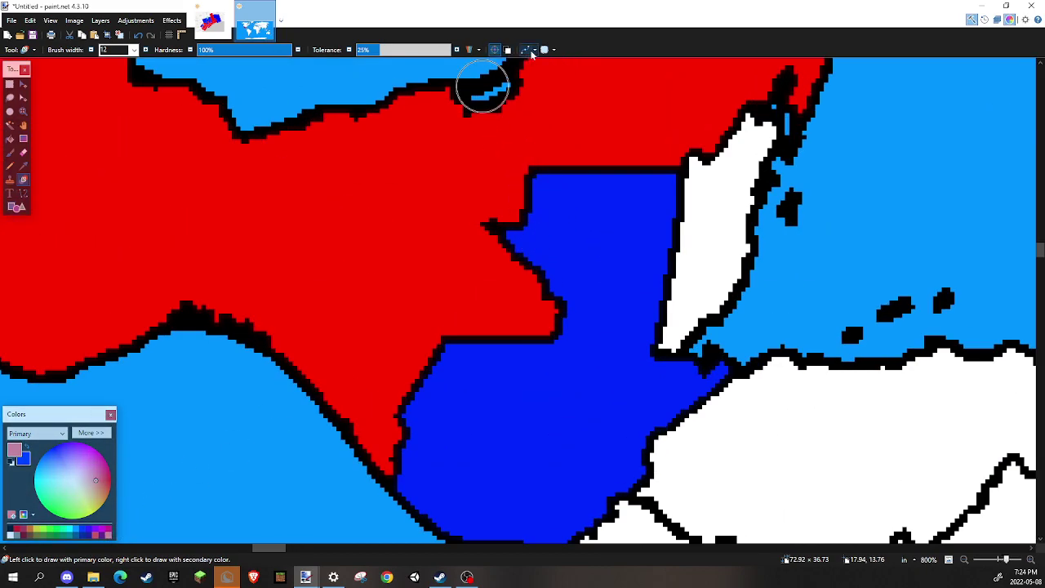
mouse_move(546, 199)
left_mouse_down()
mouse_move(594, 204)
mouse_move(556, 175)
mouse_move(517, 180)
mouse_move(571, 270)
mouse_move(653, 184)
left_mouse_up()
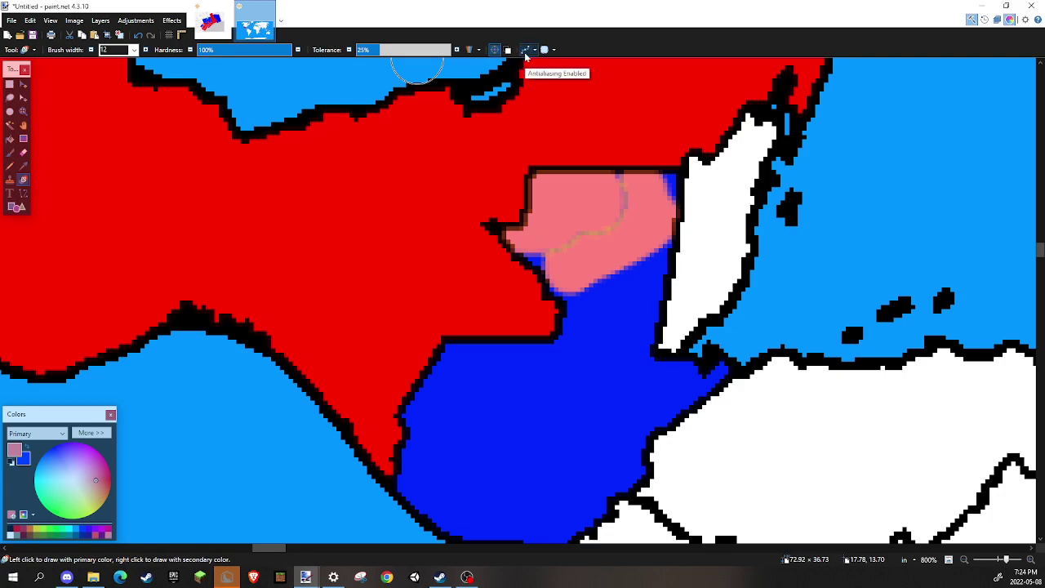
mouse_move(452, 380)
left_mouse_down()
mouse_move(450, 368)
mouse_move(463, 420)
mouse_move(501, 378)
mouse_move(462, 429)
mouse_move(502, 407)
left_mouse_up()
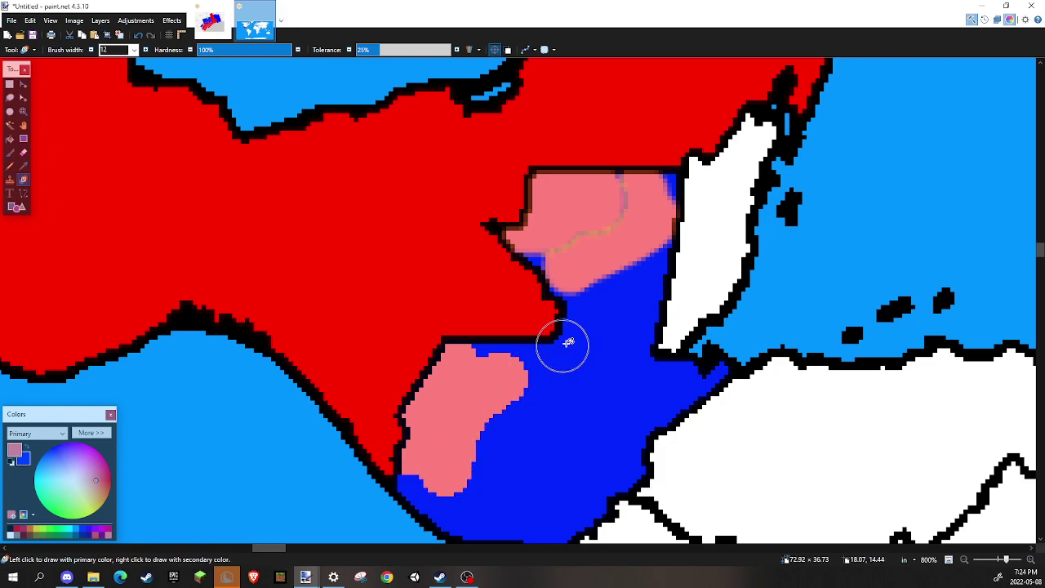
mouse_move(563, 344)
left_mouse_down()
mouse_move(581, 361)
mouse_move(524, 327)
mouse_move(520, 338)
mouse_move(592, 314)
mouse_move(545, 292)
mouse_move(573, 245)
mouse_move(668, 269)
left_mouse_up()
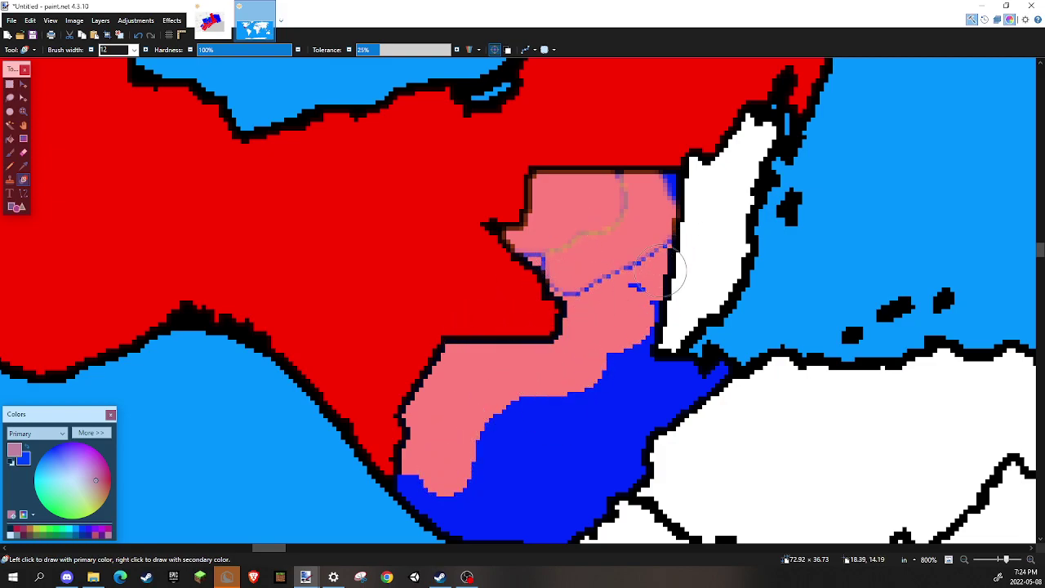
key("ctrl+z")
key("ctrl+z")
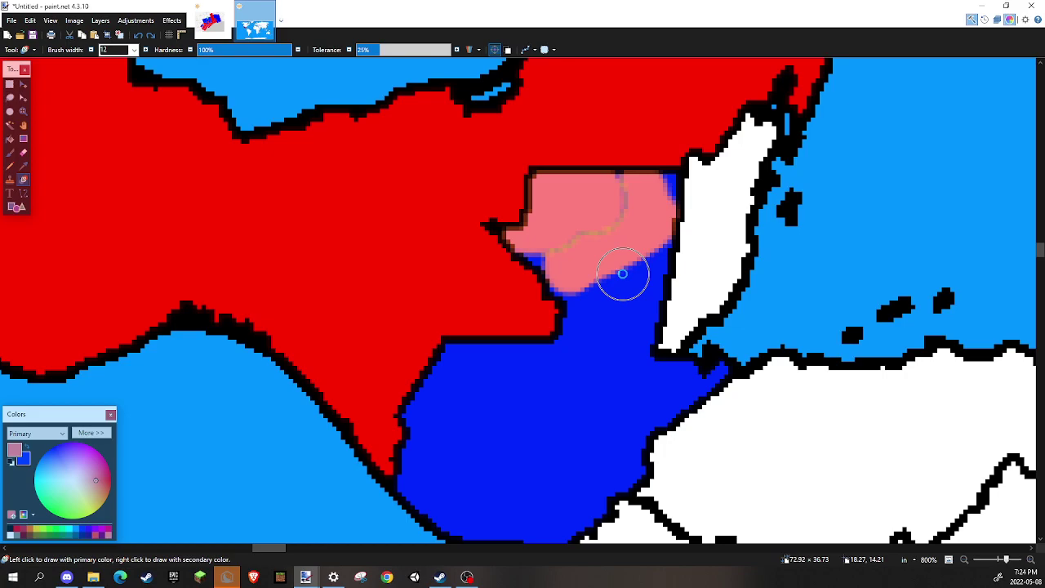
key("ctrl+z")
key("ctrl+z")
key("ctrl+z")
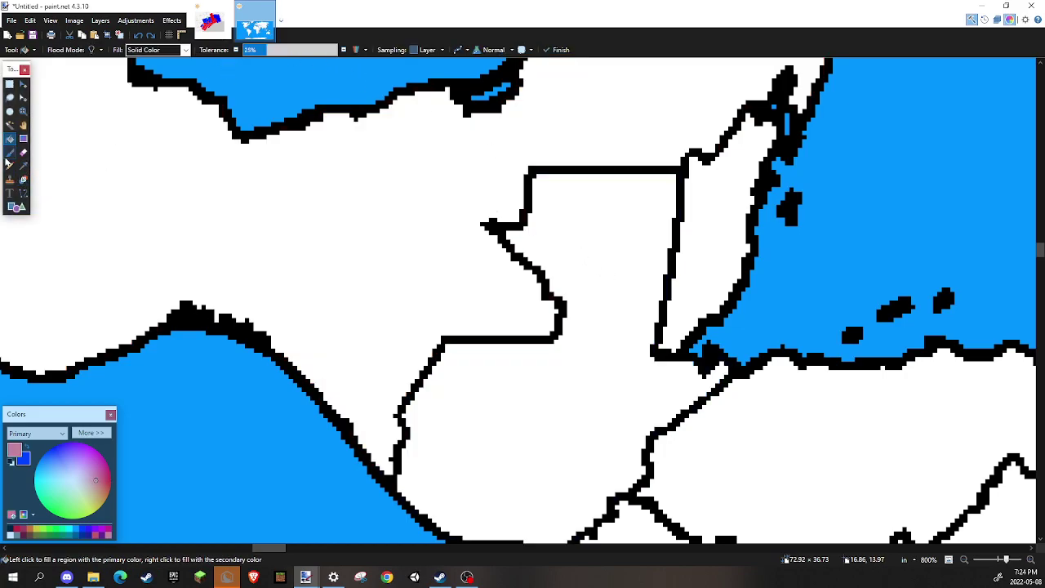
- Raise fill tolerance to 50% and try pink fills on Mexico and Guatemala, undoing Mexico's
left_click(288, 51)
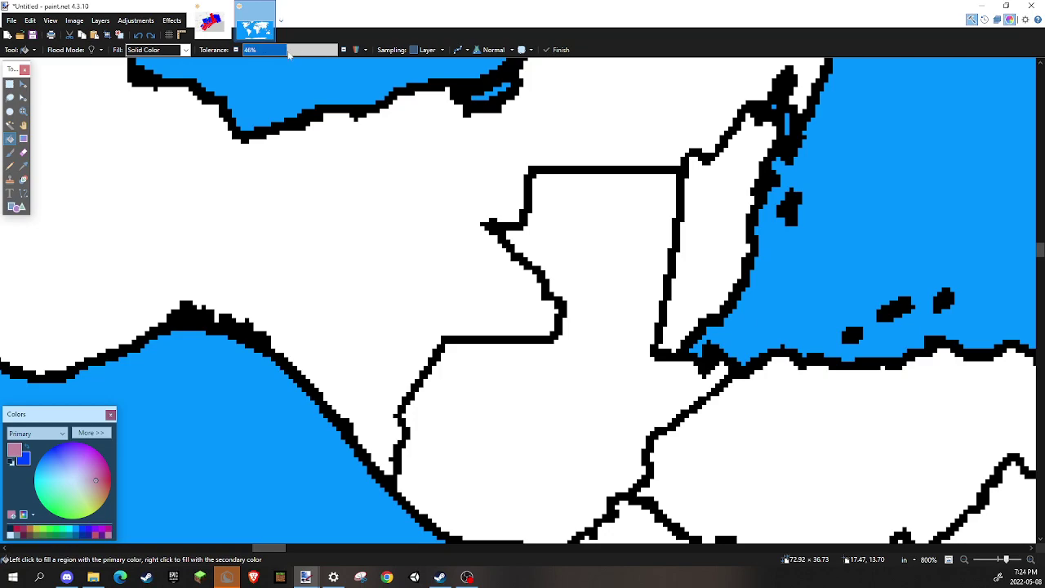
left_click(344, 50)
left_click(368, 205)
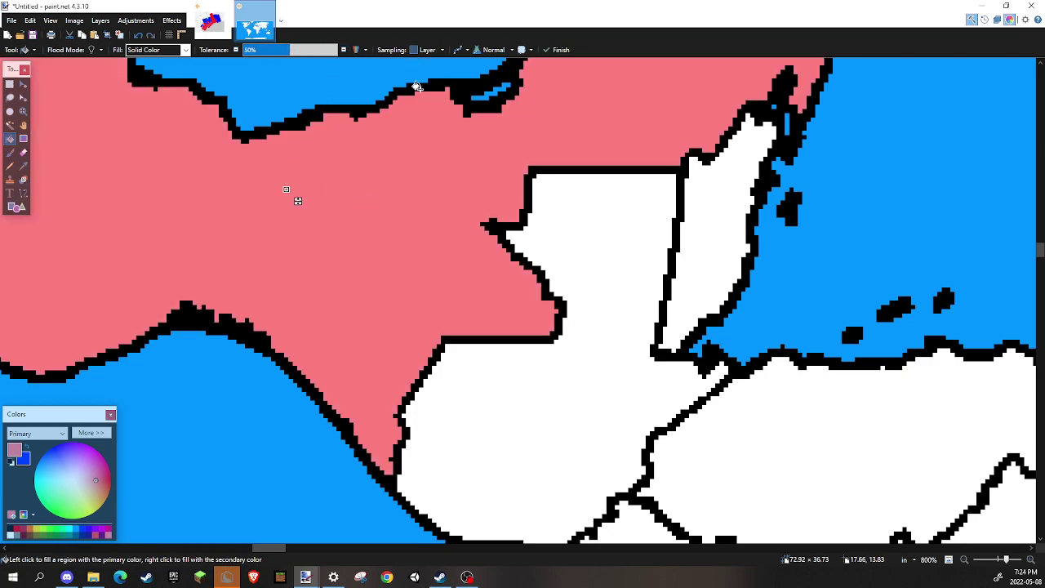
scroll(398, 223, "down", 3)
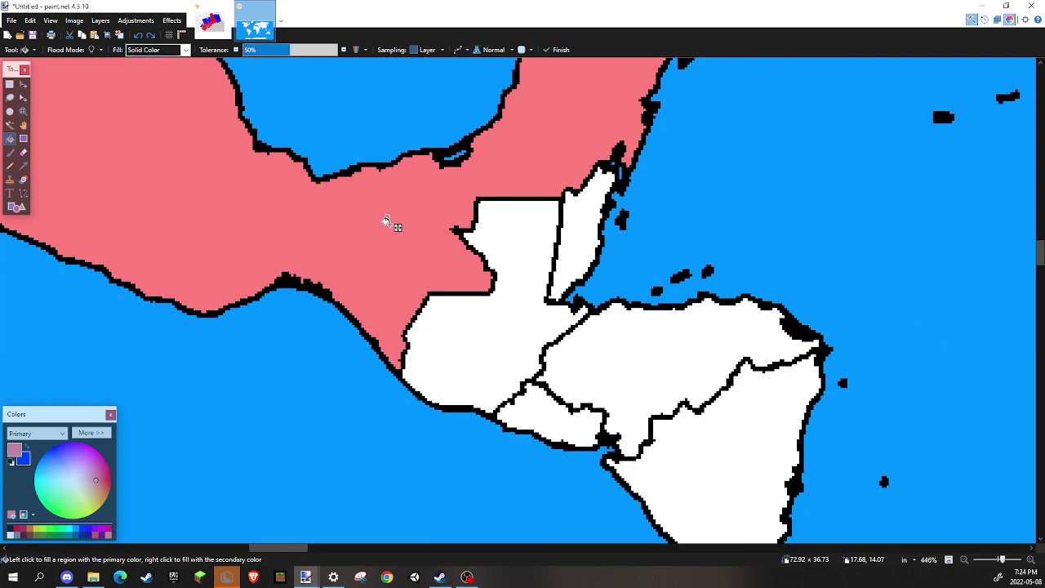
key("ctrl+z")
left_click(468, 326)
left_click_drag(469, 327, 496, 208)
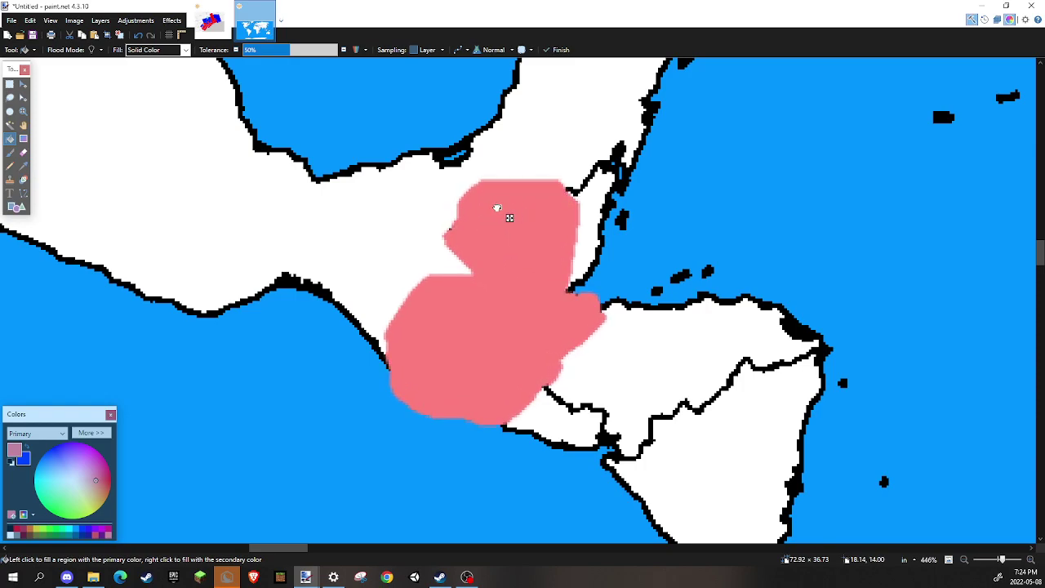
scroll(554, 257, "down", 7)
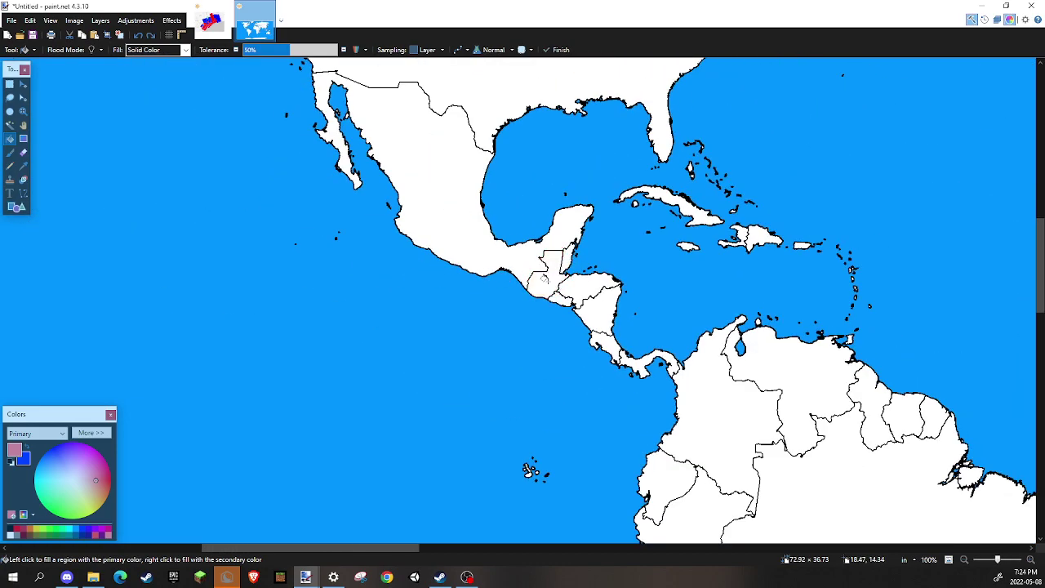
- Lower the fill tolerance to 25% and fill Honduras pink
left_click(265, 50)
scroll(704, 278, "up", 2)
scroll(498, 317, "up", 3)
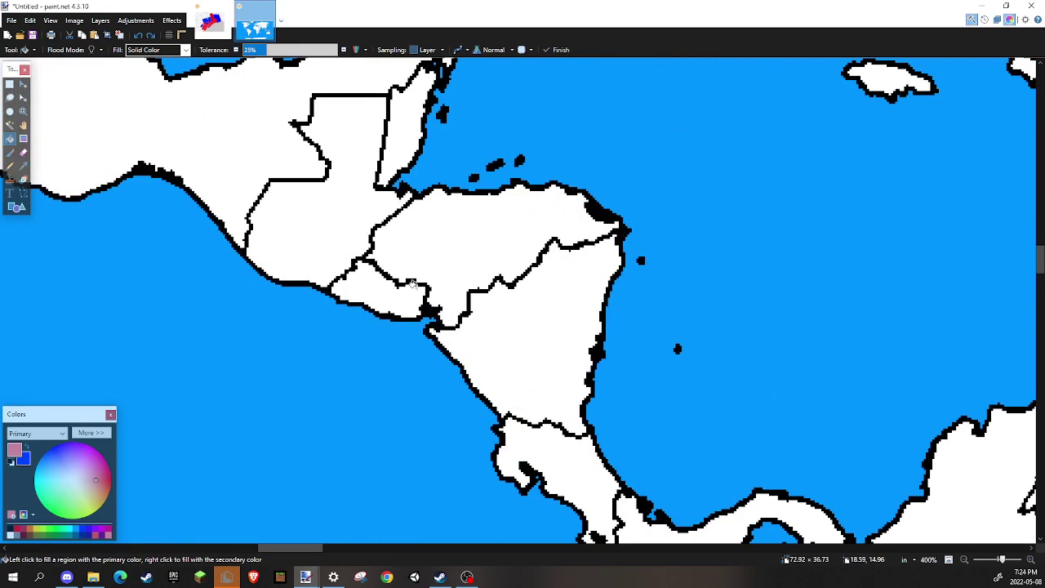
left_click(431, 228)
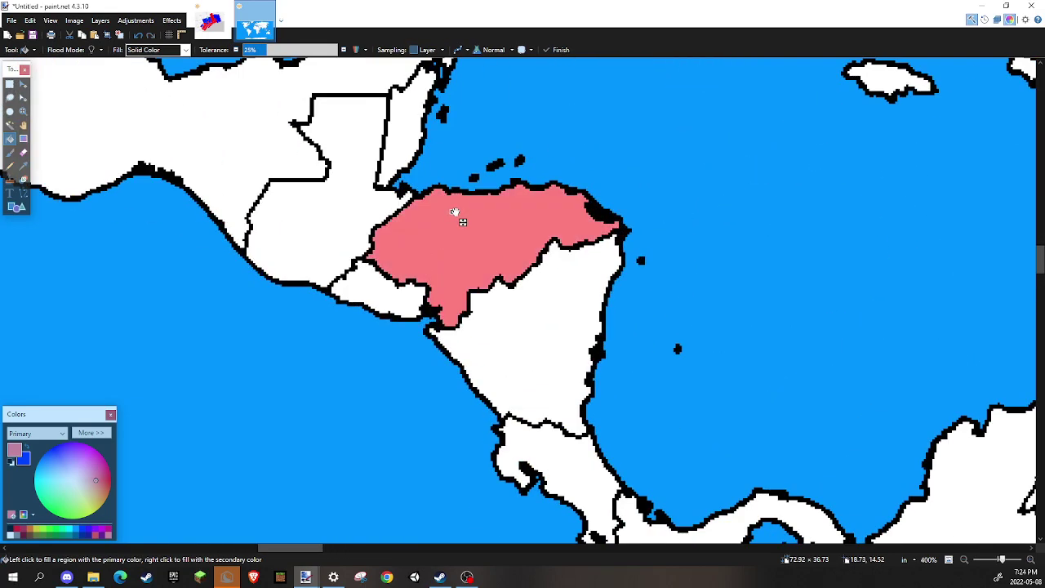
scroll(532, 259, "down", 4)
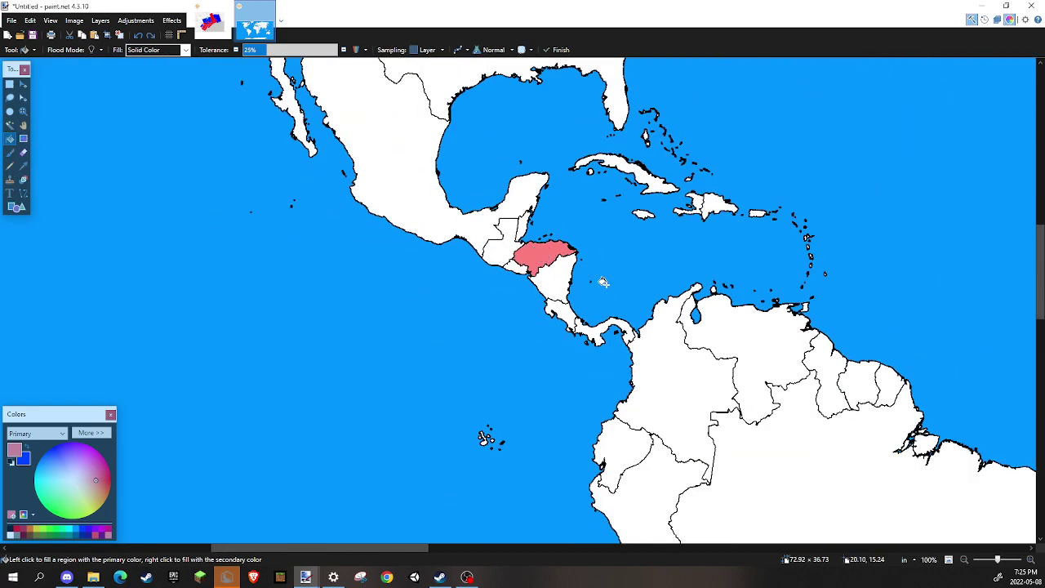
- Undo the Honduras pink fill and make crimson red the primary colour
key("ctrl+z")
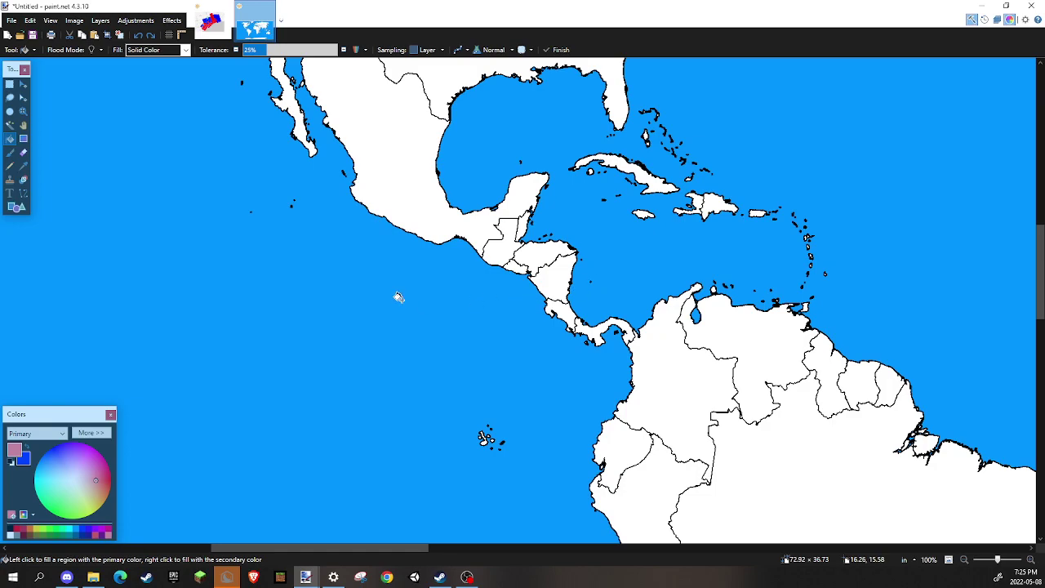
key("r")
left_click(16, 524)
left_click(18, 531)
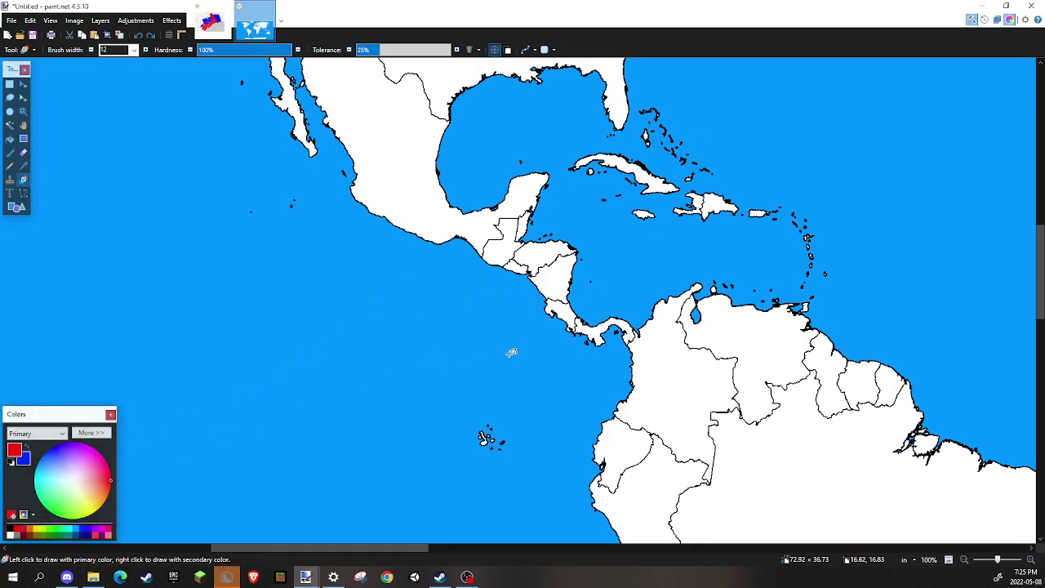
scroll(374, 300, "right", 10)
scroll(374, 300, "down", 5)
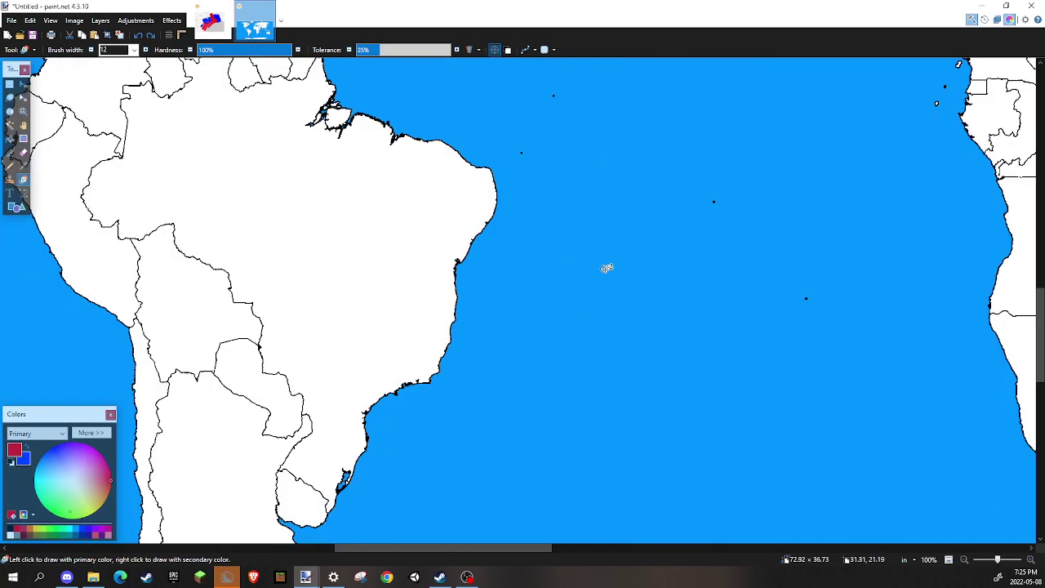
scroll(606, 268, "down", 5)
- Fill France red and Spain blue, then choose the Recolor tool with light pink
left_click(10, 139)
scroll(769, 298, "up", 2)
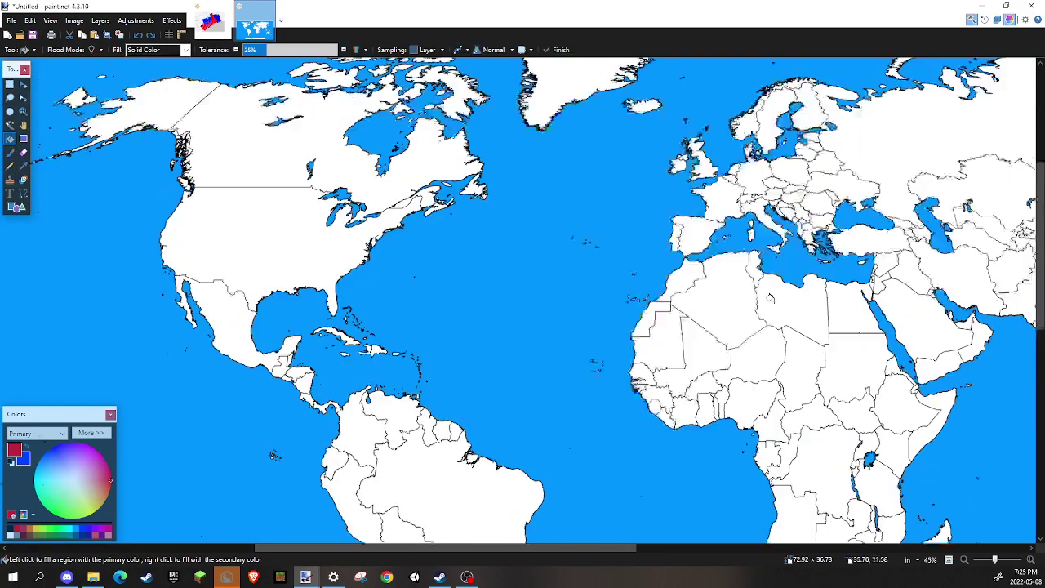
scroll(769, 298, "up", 5)
left_click(701, 275)
right_click(676, 352)
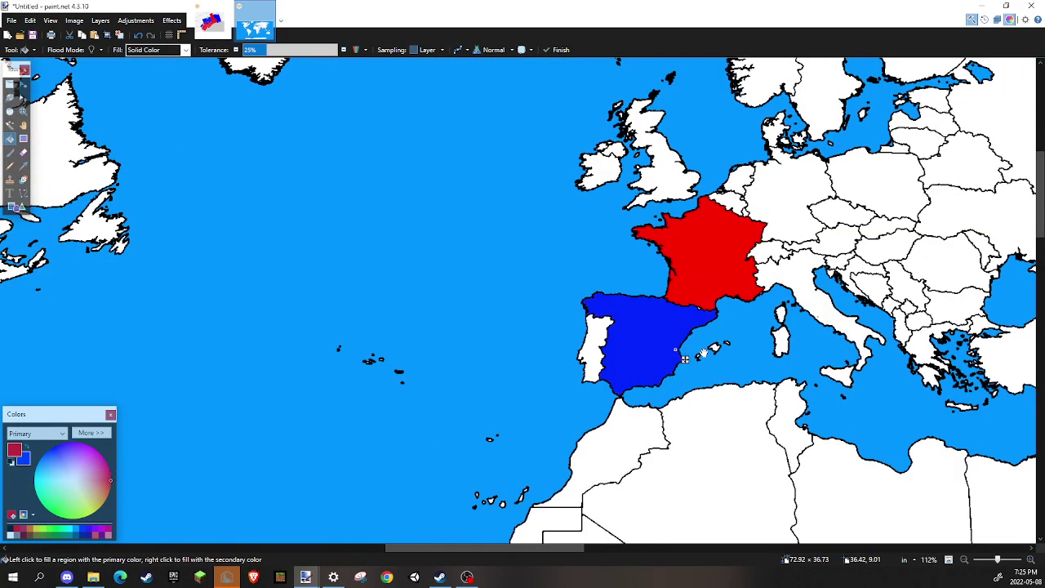
left_click(23, 179)
left_click(108, 535)
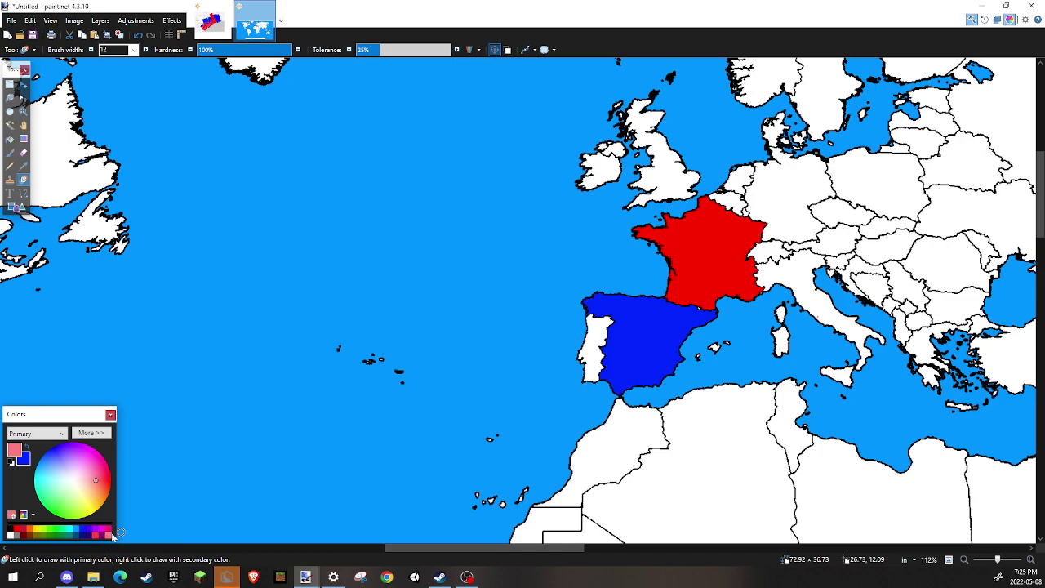
left_click(92, 433)
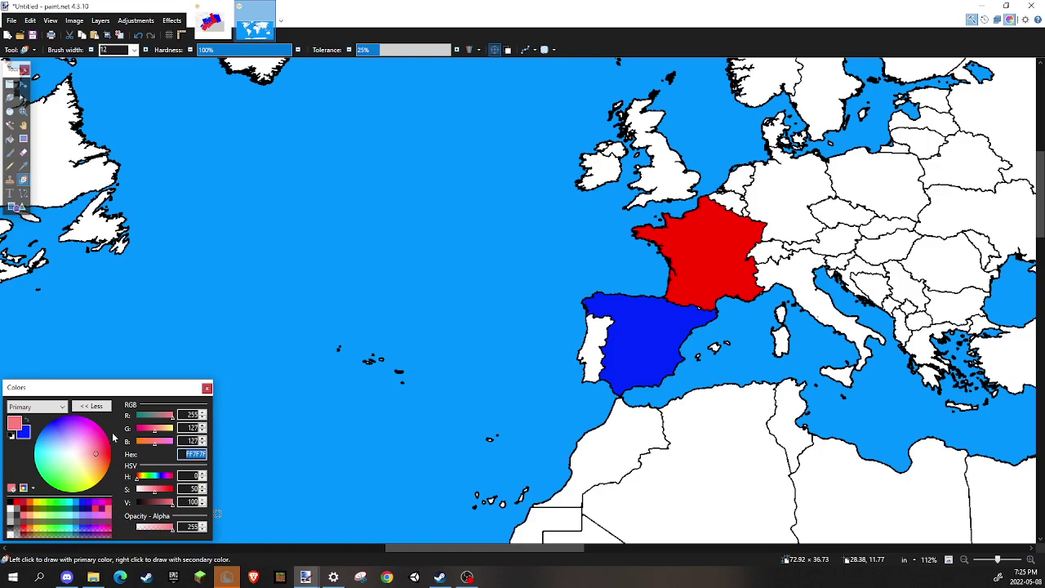
left_click(92, 405)
scroll(686, 296, "up", 5)
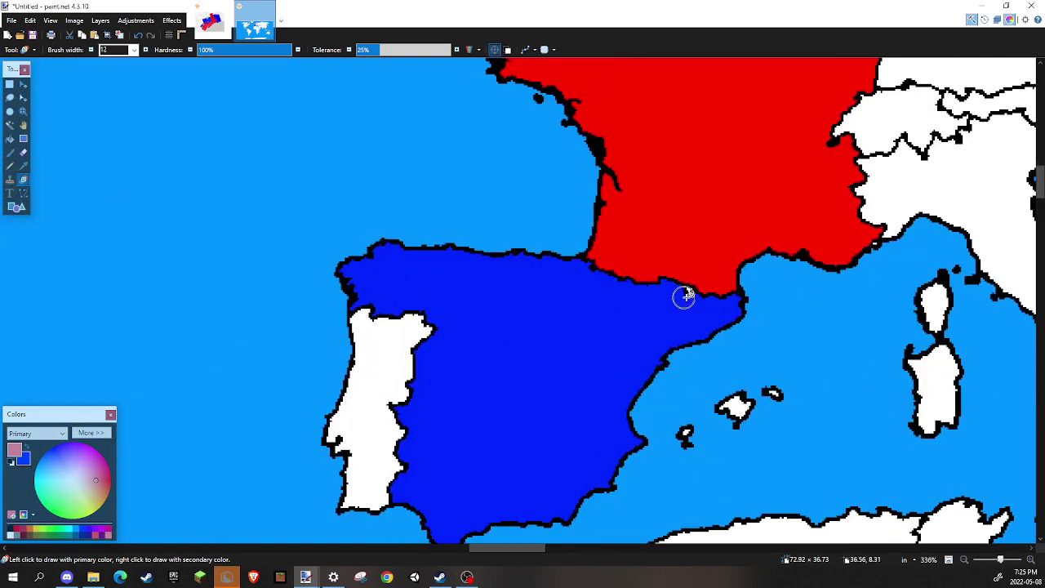
scroll(685, 296, "up", 3)
mouse_move(685, 306)
left_mouse_down()
mouse_move(712, 313)
mouse_move(691, 291)
mouse_move(753, 305)
mouse_move(676, 353)
left_mouse_up()
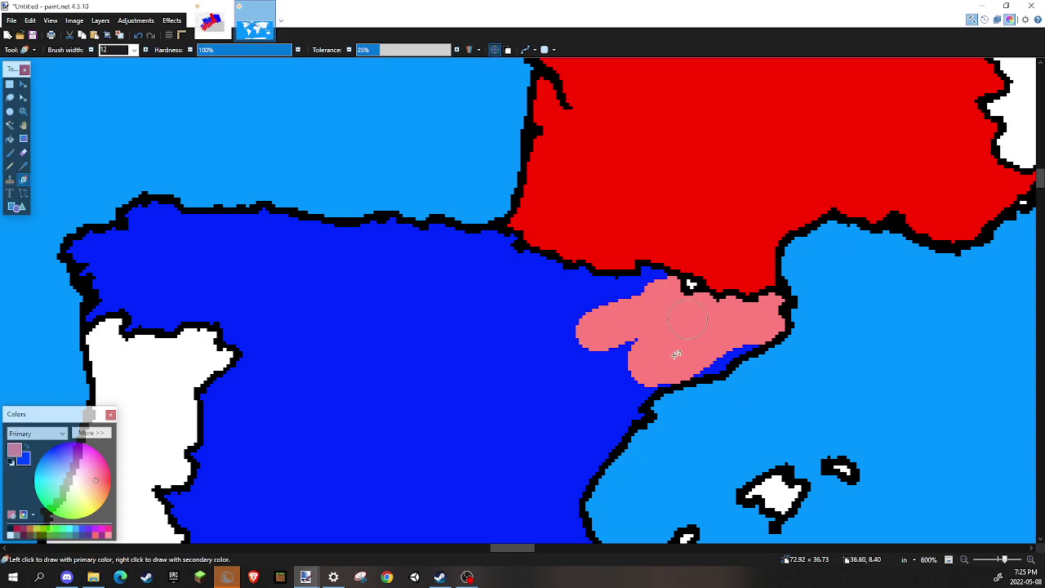
key("ctrl+z")
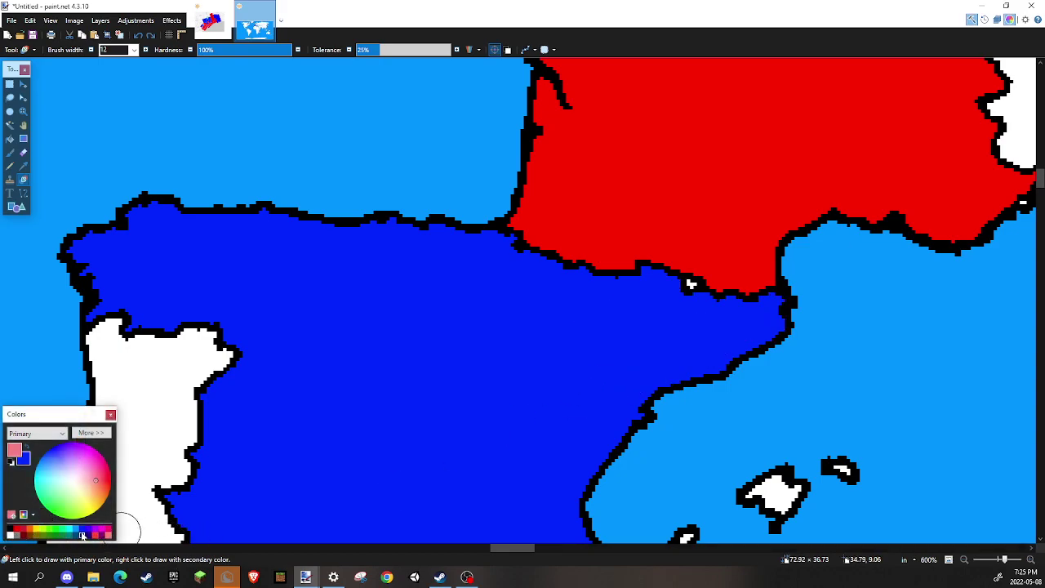
right_click(73, 531)
mouse_move(471, 275)
left_mouse_down()
mouse_move(518, 223)
mouse_move(621, 245)
left_mouse_up()
key("ctrl+z")
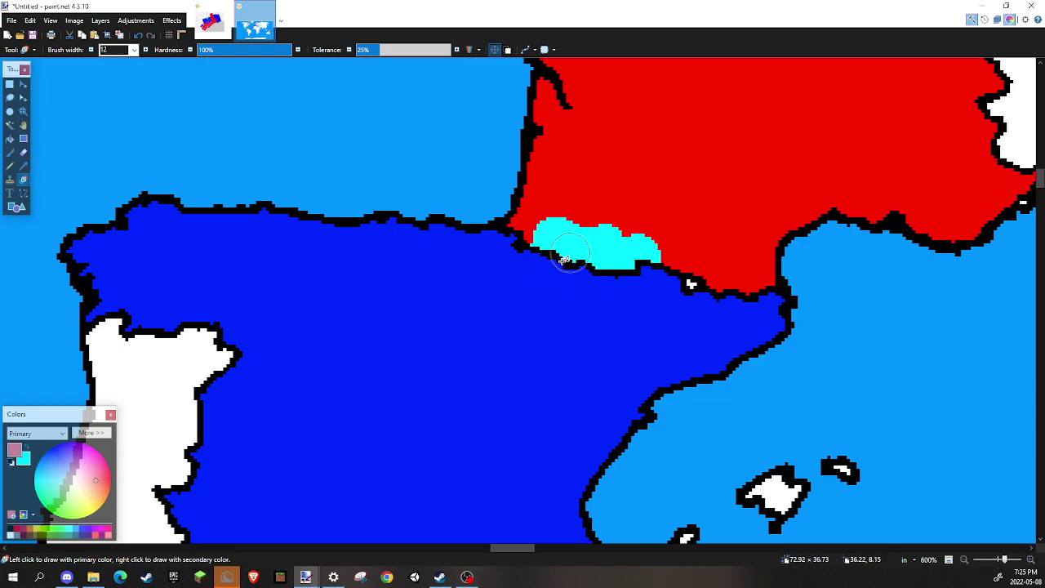
key("ctrl+z")
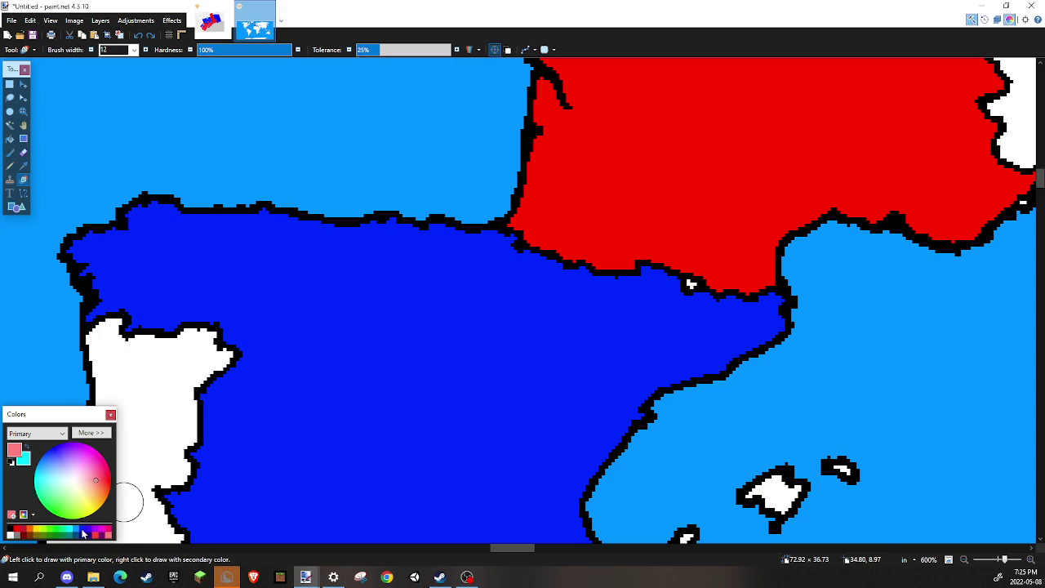
- With blue as secondary colour, recolour a pink band along Spain's northern border, widening toward the Catalan coast
right_click(82, 533)
scroll(720, 320, "up", 4)
left_click(788, 314)
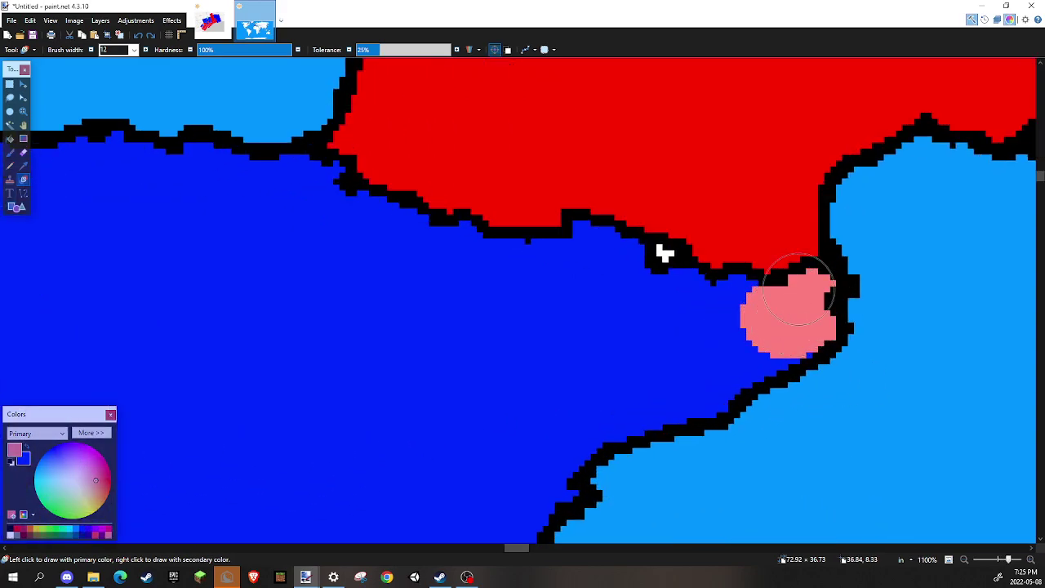
left_click_drag(805, 384, 690, 290)
mouse_move(281, 179)
left_mouse_down()
mouse_move(533, 238)
mouse_move(688, 249)
mouse_move(651, 286)
mouse_move(347, 205)
mouse_move(256, 175)
left_mouse_up()
scroll(379, 350, "down", 6)
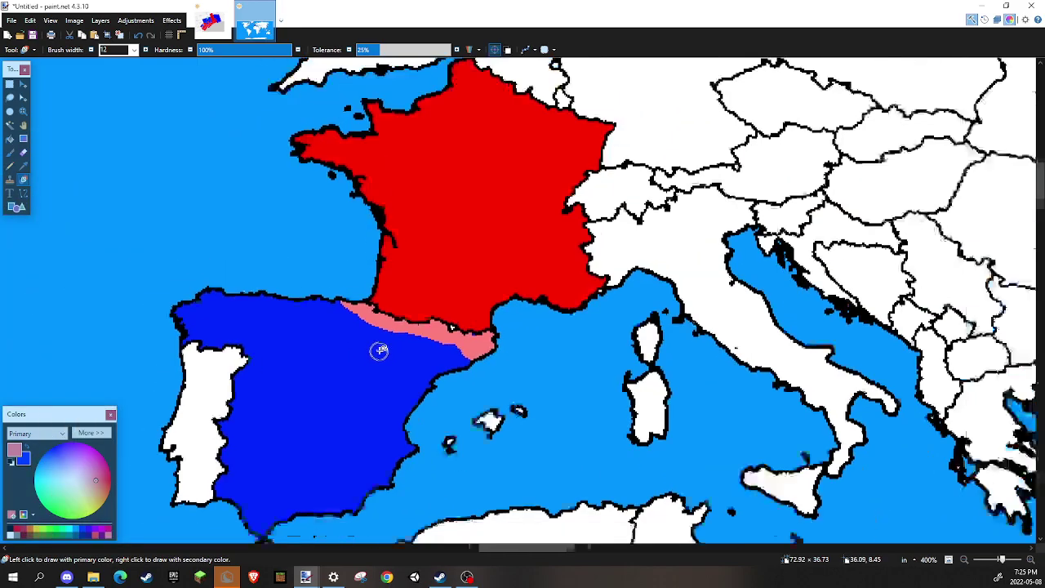
scroll(379, 350, "down", 2)
scroll(460, 366, "up", 6)
left_click_drag(472, 365, 482, 359)
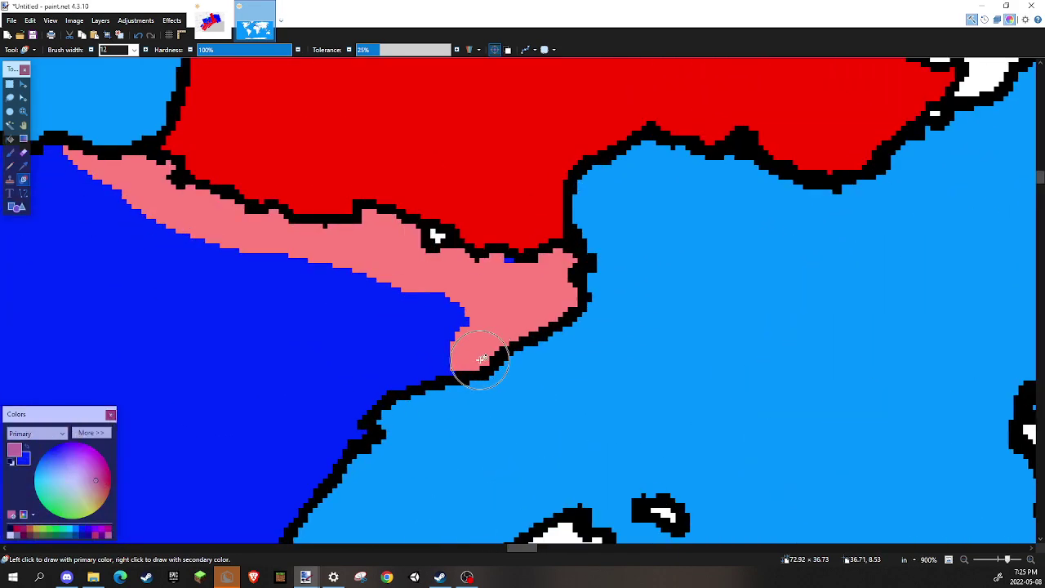
mouse_move(481, 360)
left_mouse_down()
mouse_move(483, 373)
mouse_move(336, 249)
mouse_move(323, 391)
left_mouse_up()
scroll(457, 366, "up", 3)
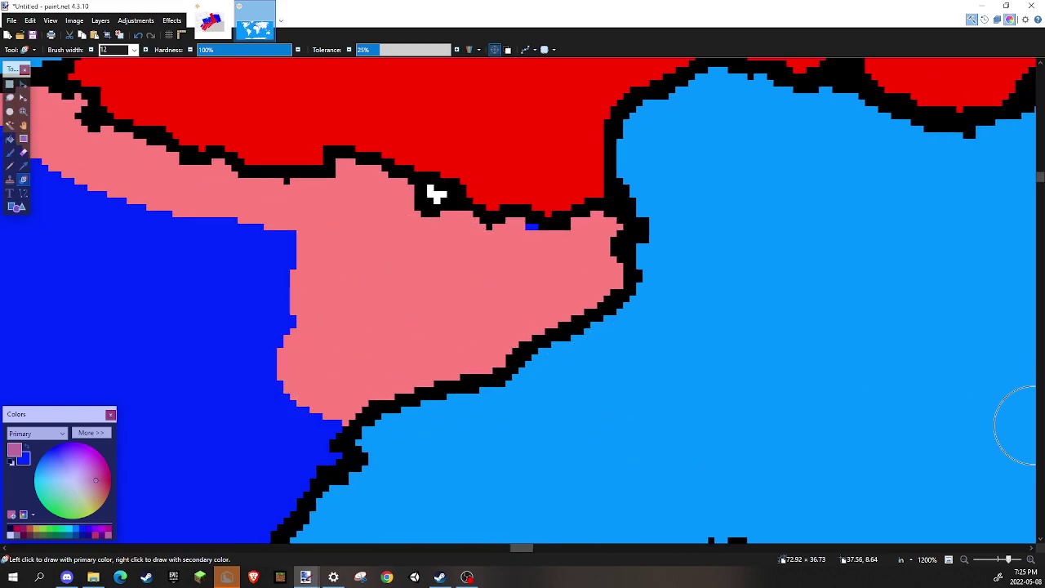